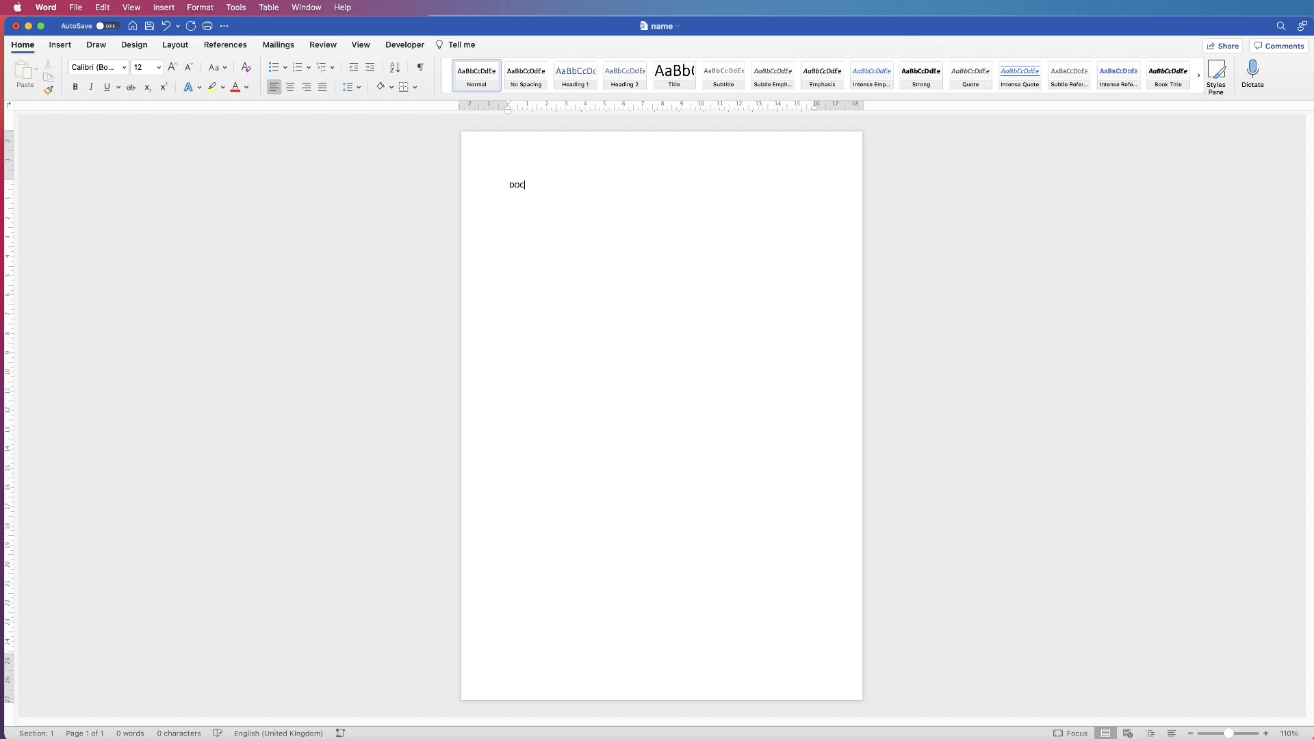
Step: Type the heading DOCUMENT TITLE and make it centred, bold and underlined
{"action": "type", "text": "UMENT TITLE"}
{"action": "key", "text": "shift+Home"}
{"action": "key", "text": "super+e"}
{"action": "key", "text": "super+b"}
{"action": "key", "text": "super+u"}
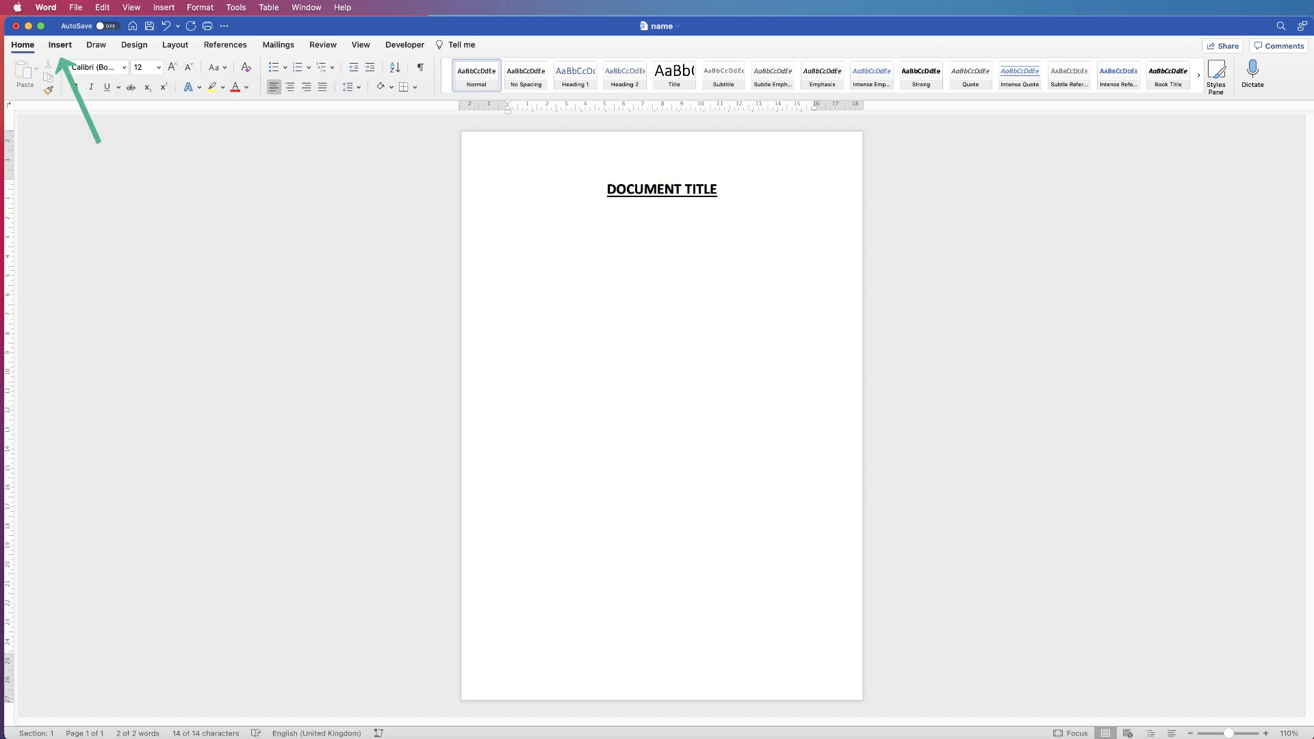
Step: Insert a 2x4 table and narrow its first column to about a quarter width
{"action": "left_click", "coordinate": [61, 44]}
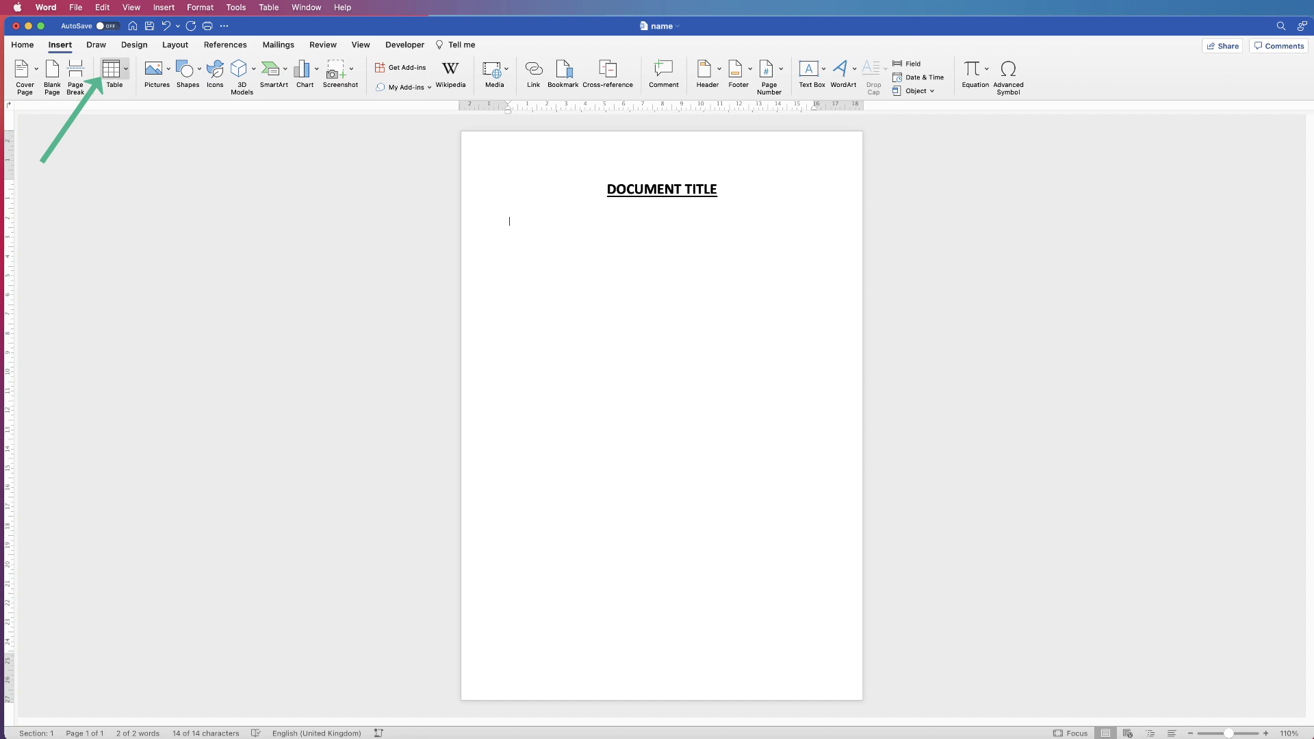
{"action": "left_click", "coordinate": [111, 68]}
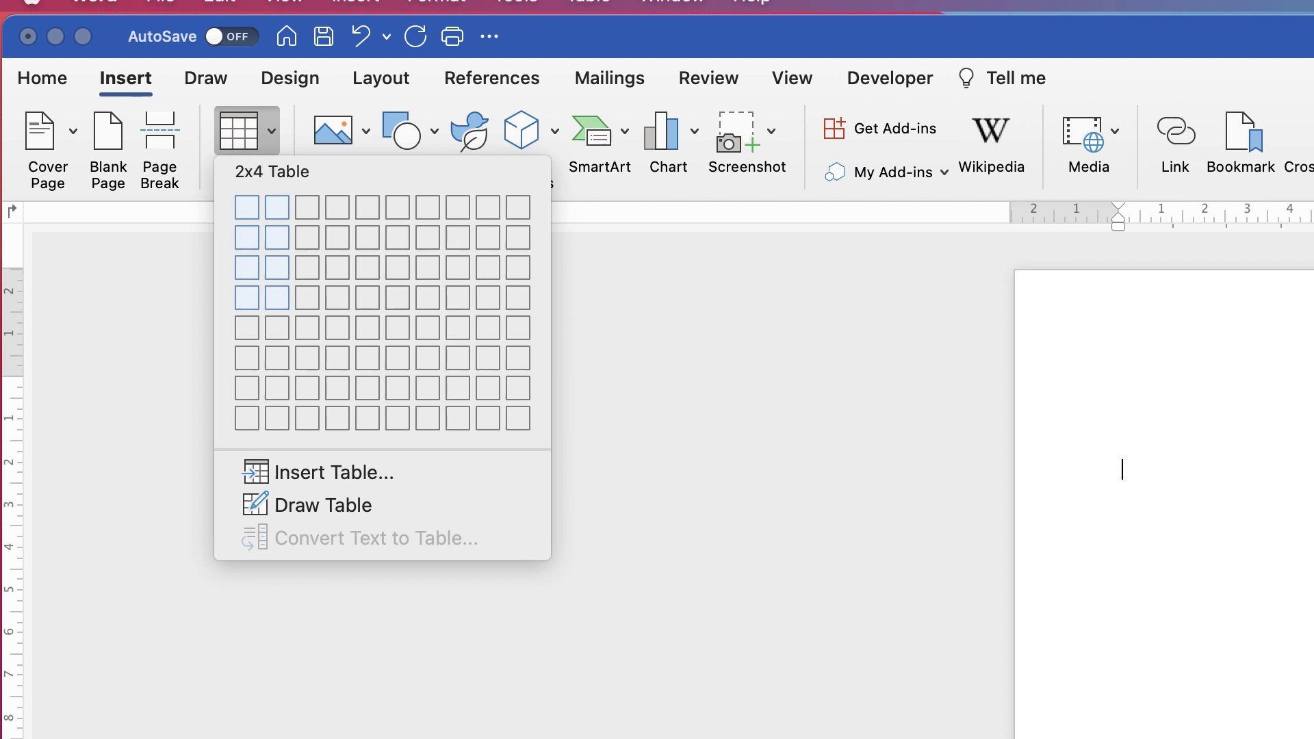
{"action": "left_click", "coordinate": [278, 297]}
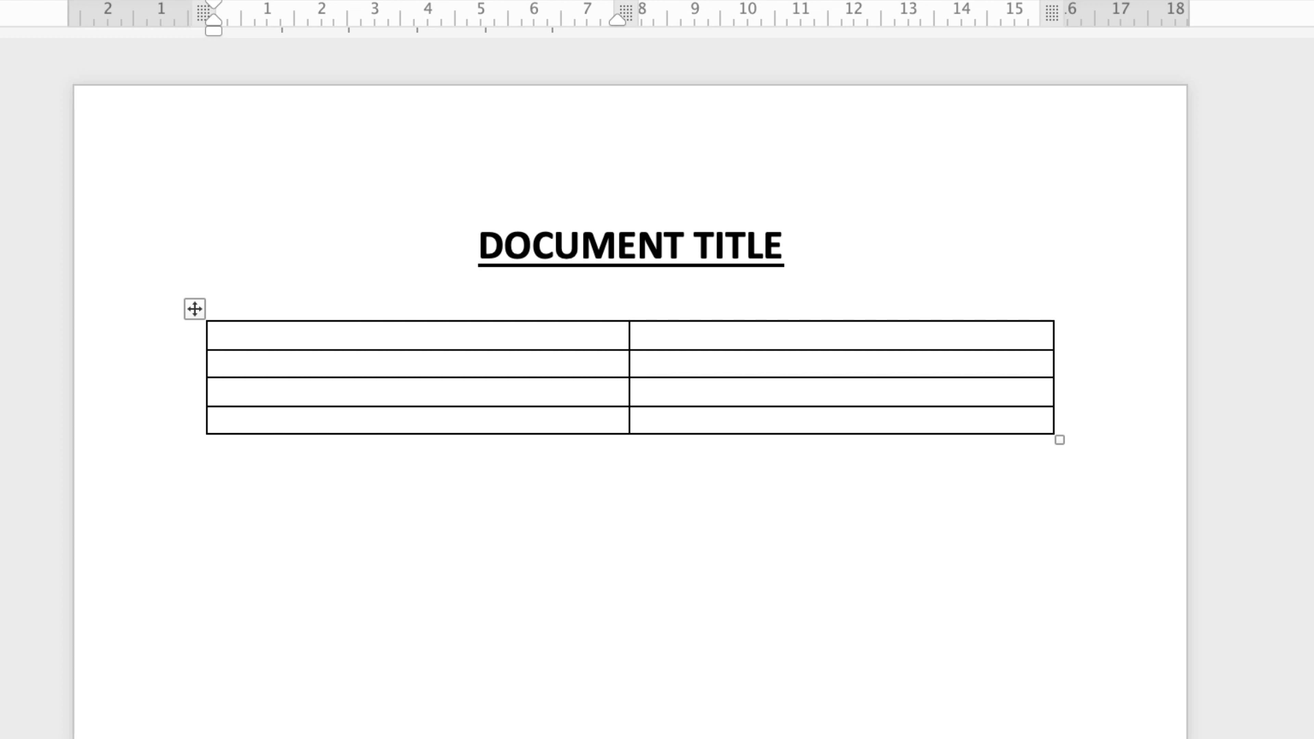
{"action": "left_click_drag", "start_coordinate": [628, 377], "coordinate": [600, 376]}
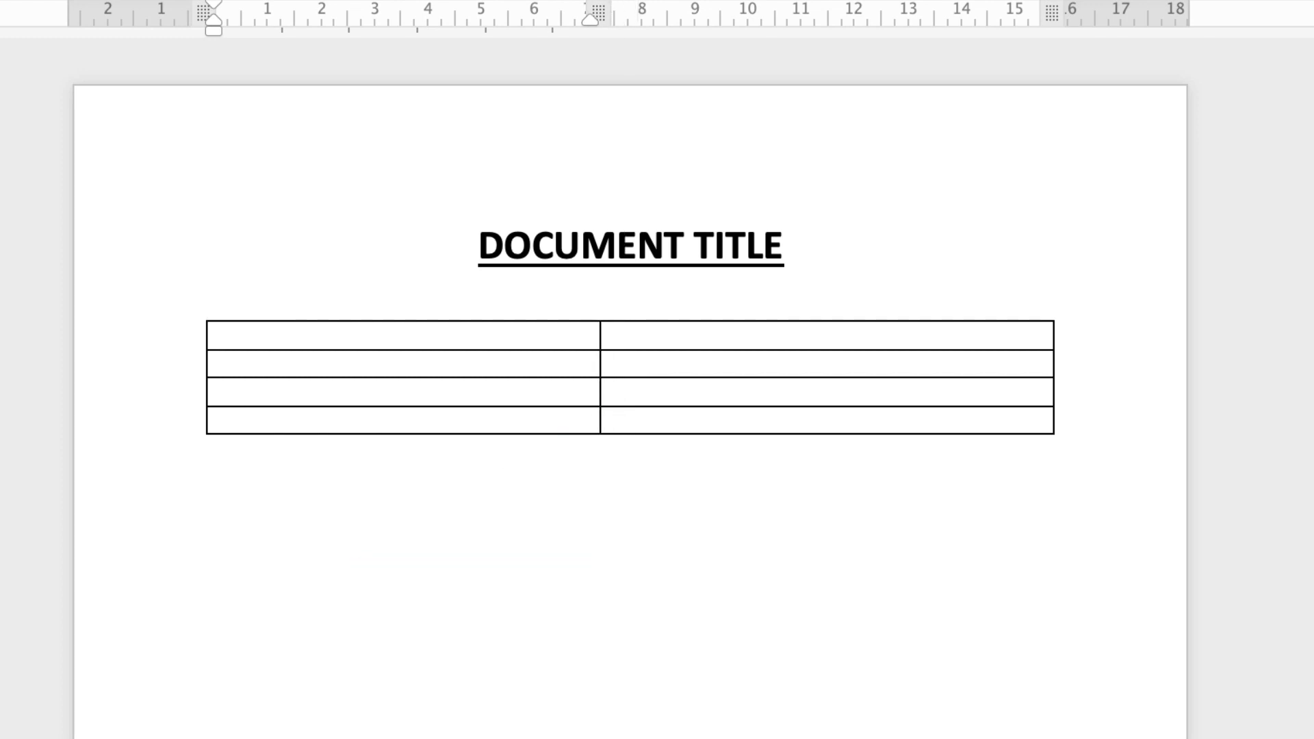
{"action": "left_click_drag", "start_coordinate": [600, 376], "coordinate": [398, 376]}
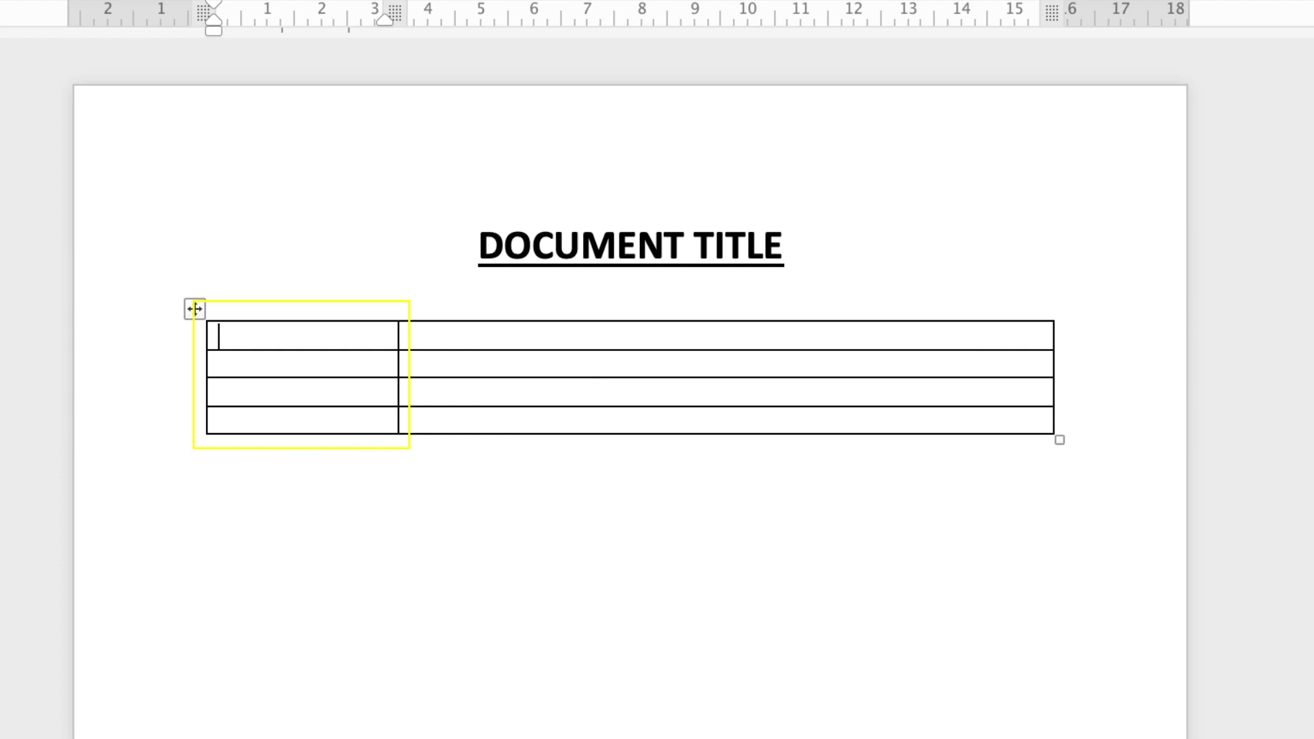
{"action": "left_click", "coordinate": [194, 308]}
{"action": "type", "text": "1"}
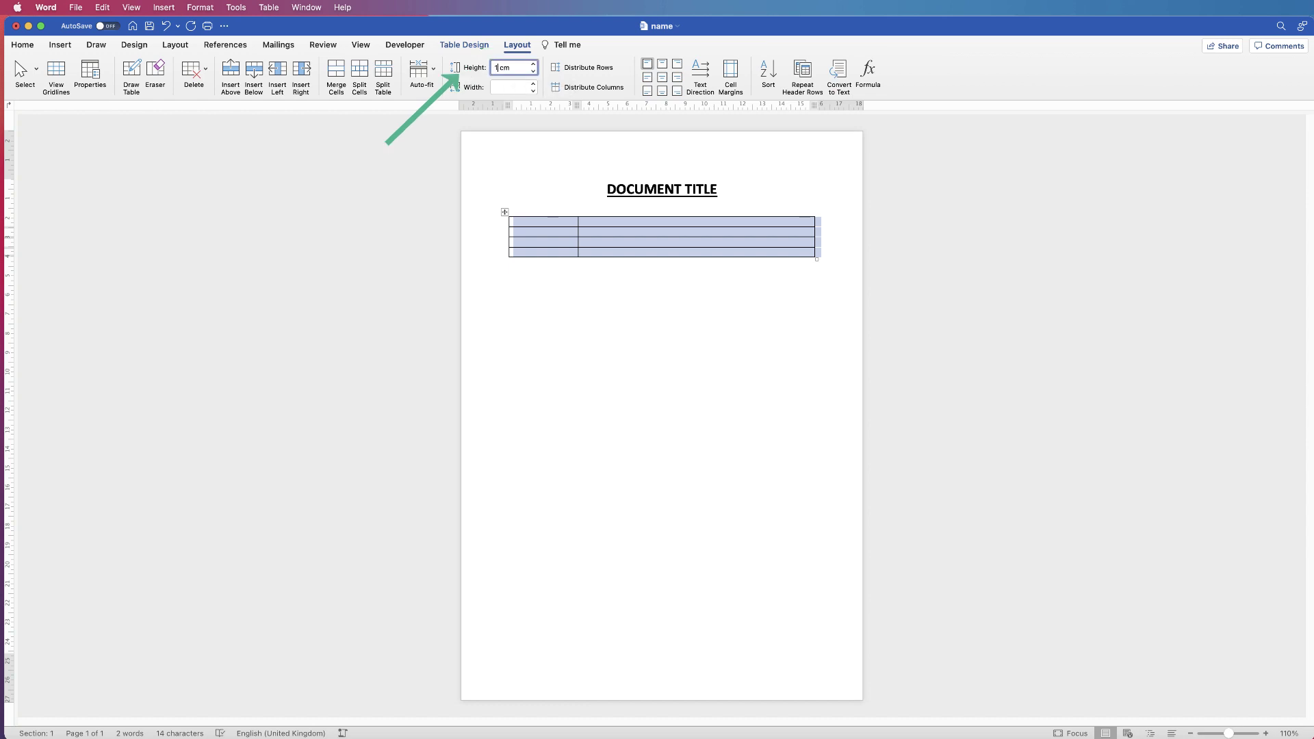
Step: Give every table row a 1 cm height and Align Centre Left cell alignment
{"action": "key", "text": "Return"}
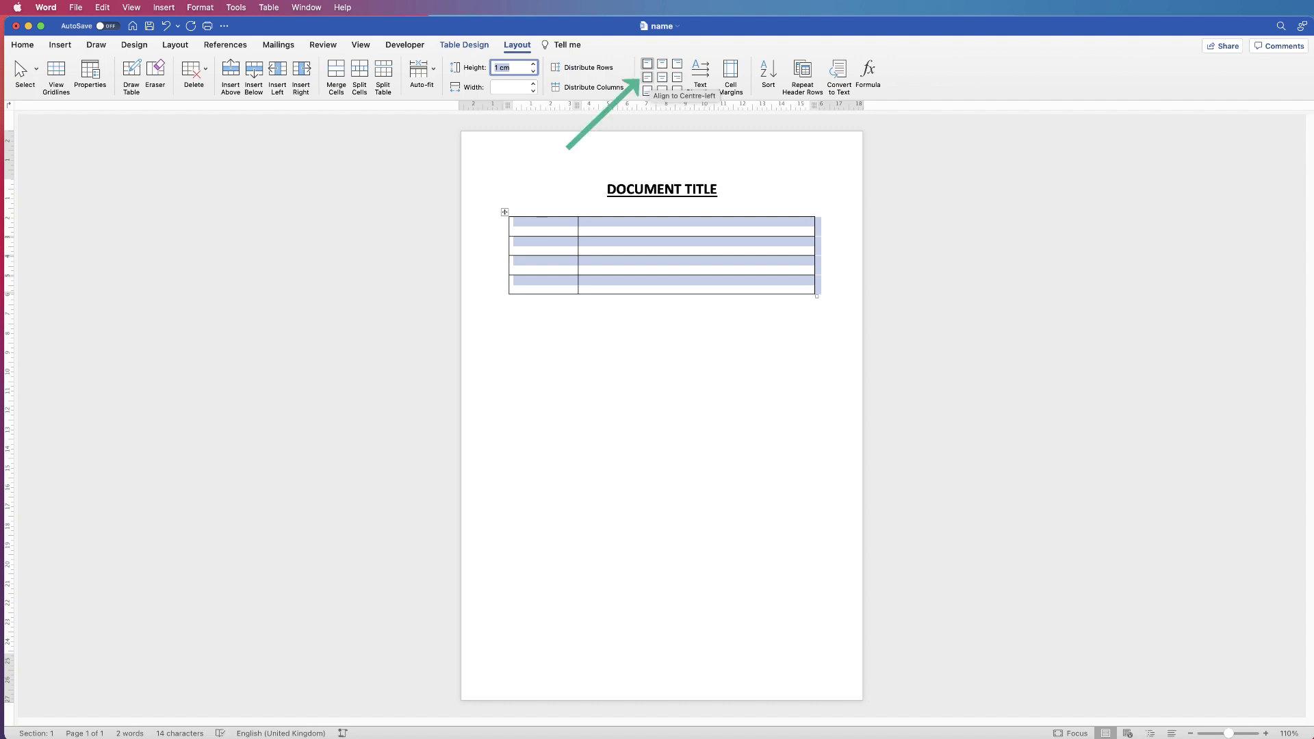
{"action": "left_click", "coordinate": [647, 78]}
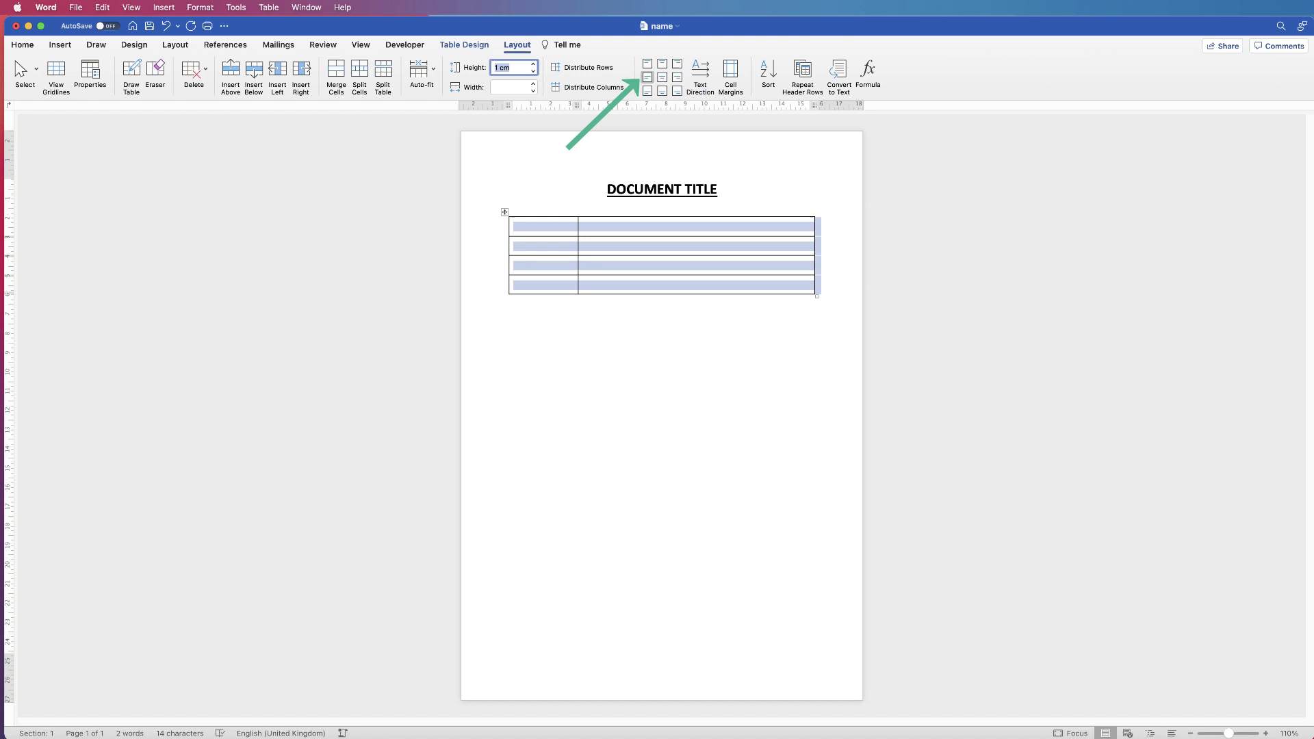
{"action": "key", "text": "Left"}
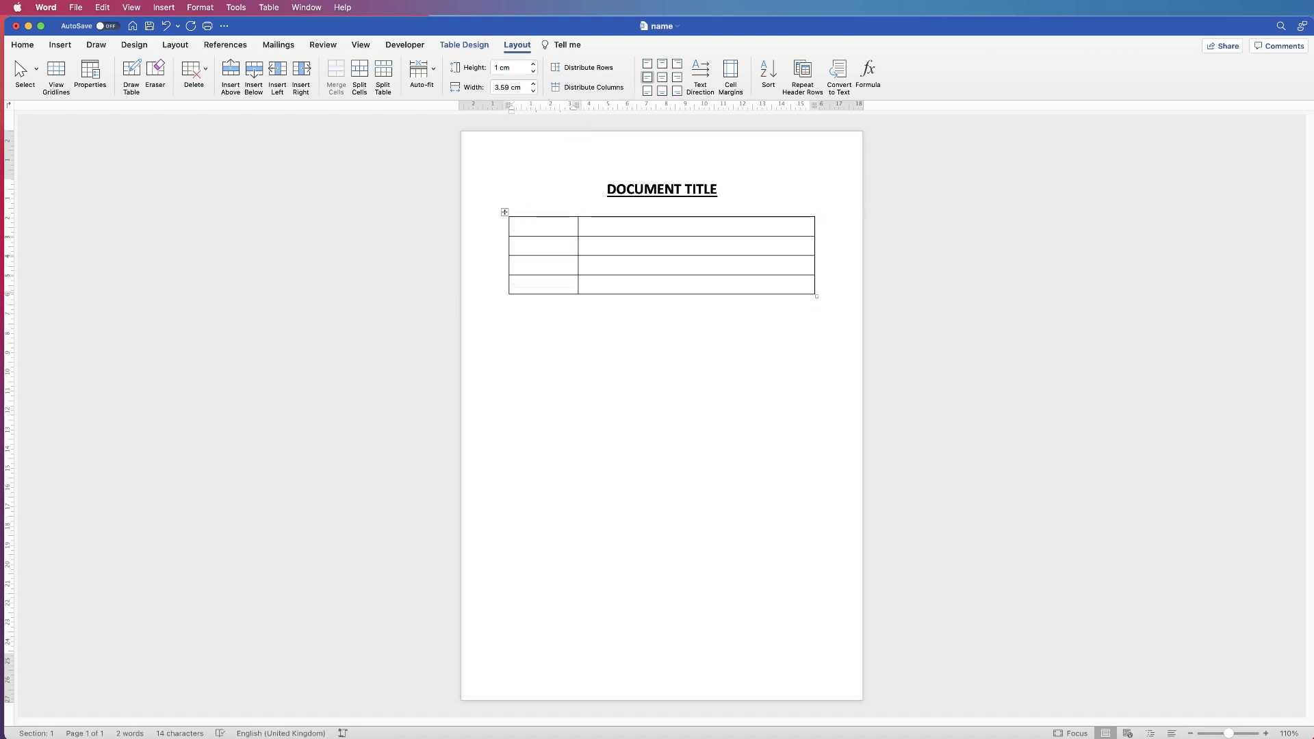
Step: Fill the left column with First Name, Surname, 'you have a drivers licence?' and 'you field of employment?'
{"action": "type", "text": "First Name"}
{"action": "key", "text": "Down"}
{"action": "type", "text": "Surname"}
{"action": "left_click", "coordinate": [549, 265]}
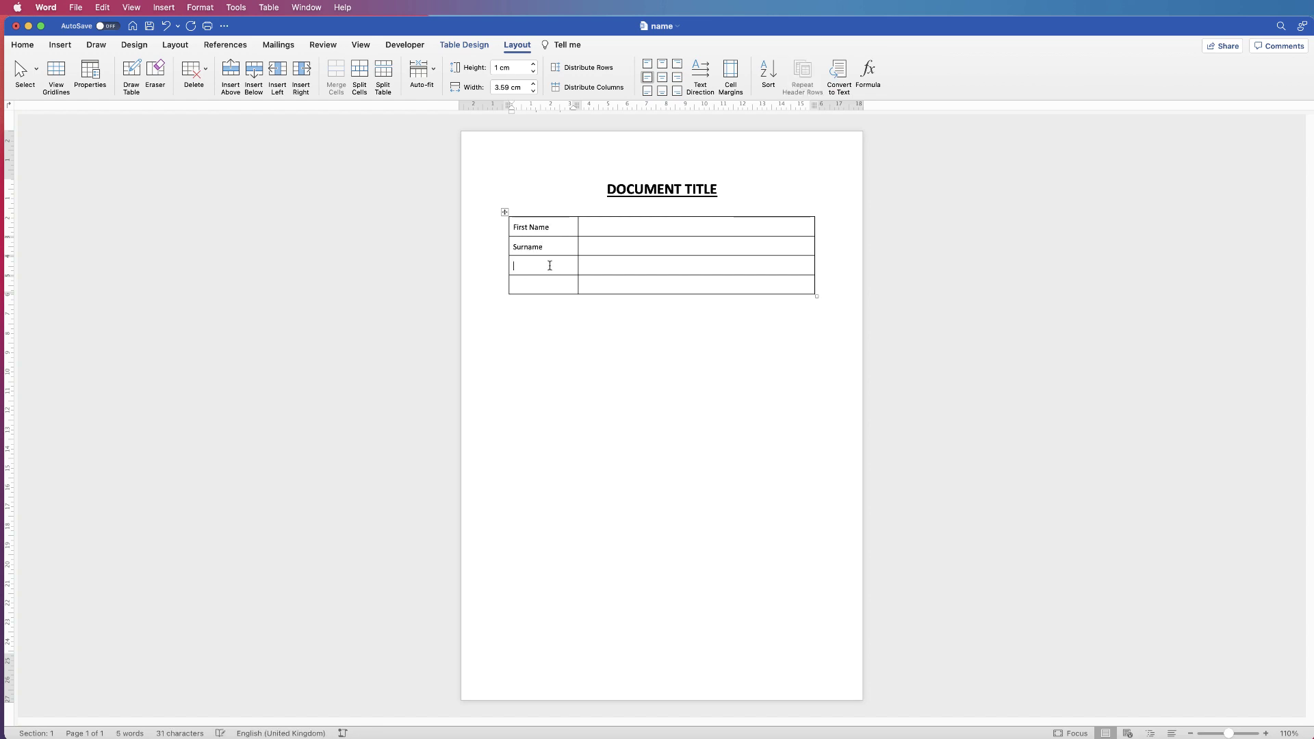
{"action": "type", "text": "you have a drivers licence?"}
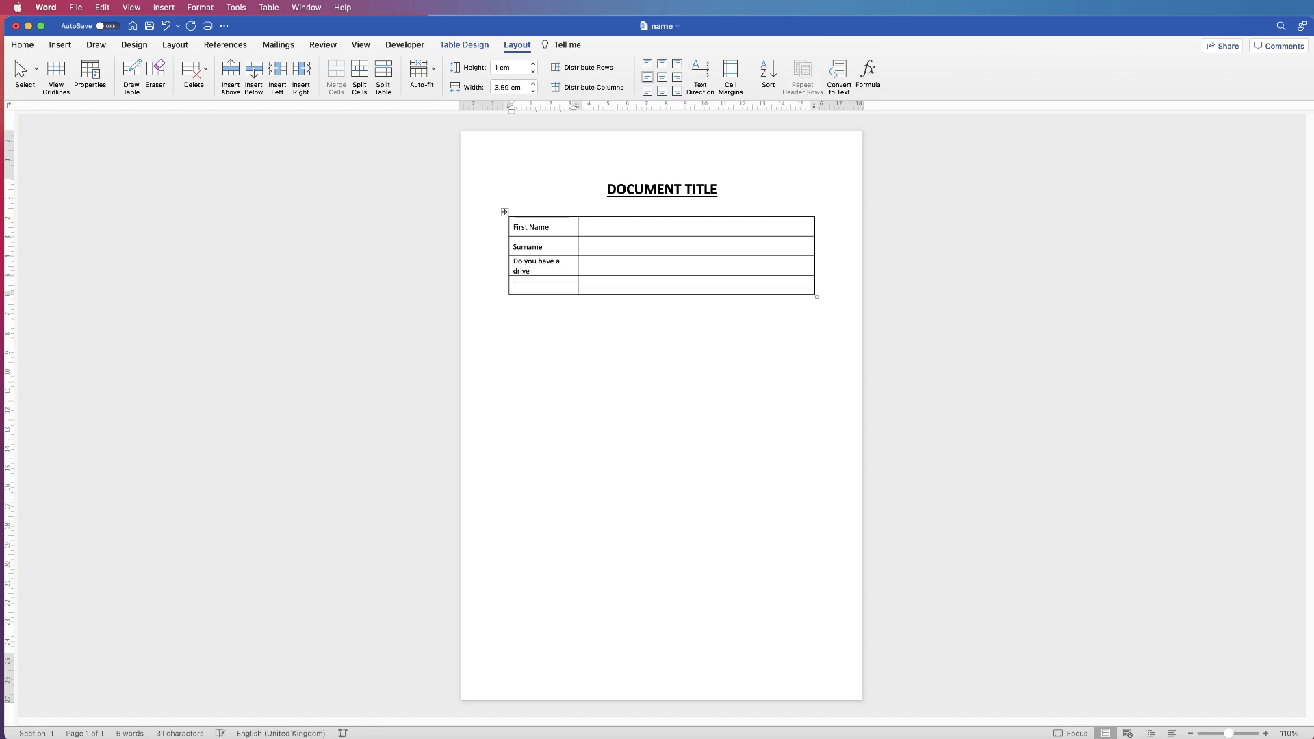
{"action": "key", "text": "Down"}
{"action": "type", "text": "you field of "}
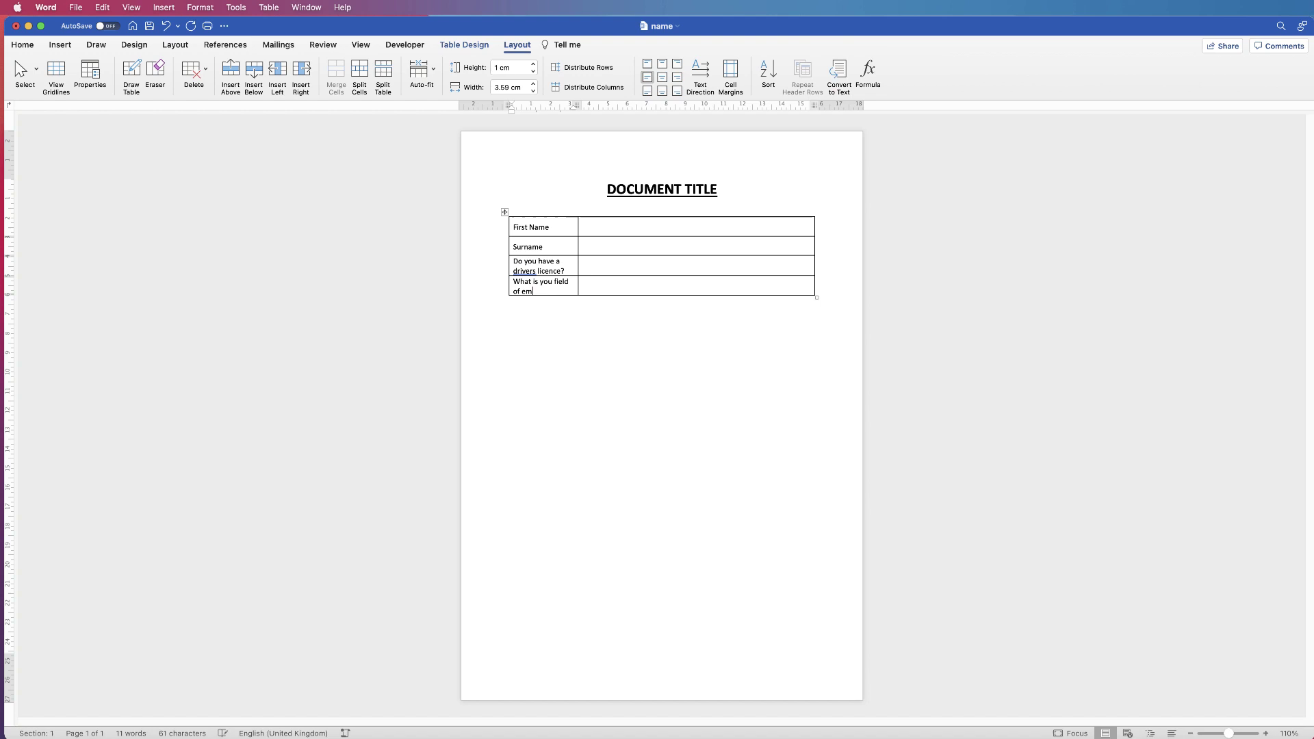
{"action": "type", "text": "employment?"}
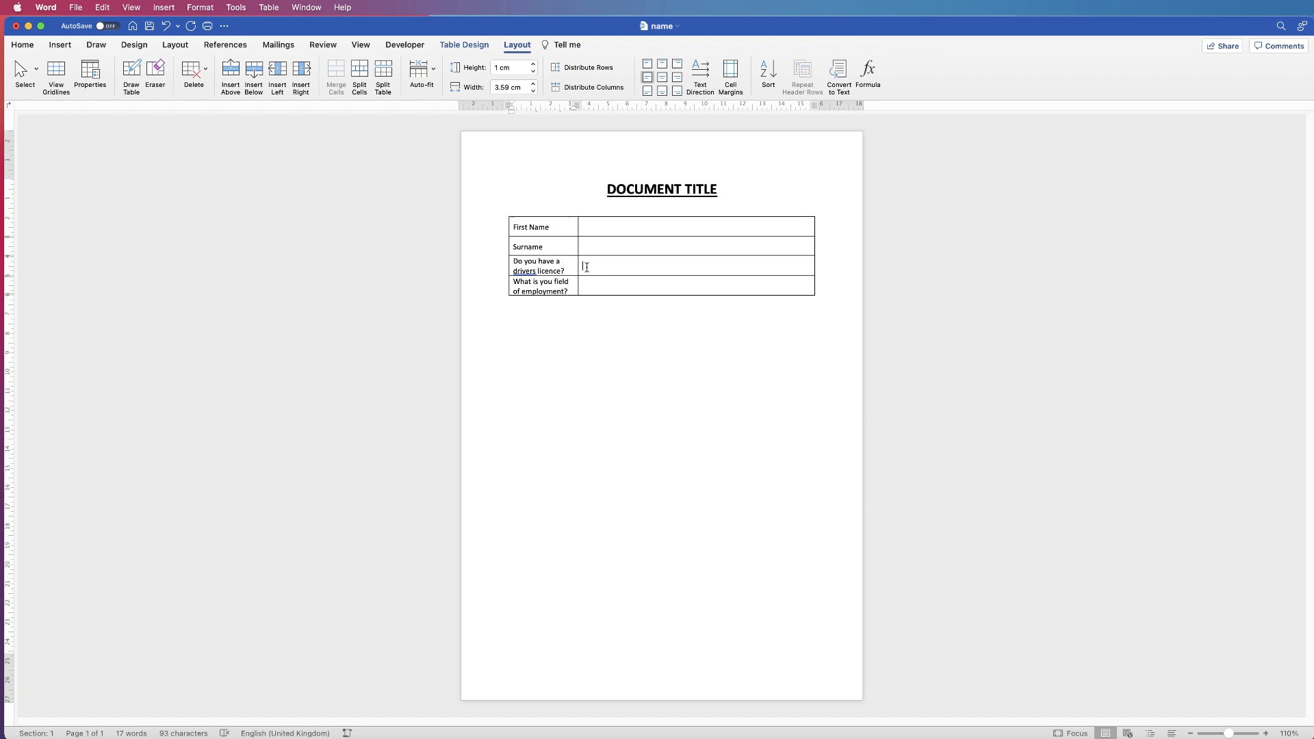
Step: Widen the licence and employment question cells so each fits on one line
{"action": "double_click", "coordinate": [586, 267]}
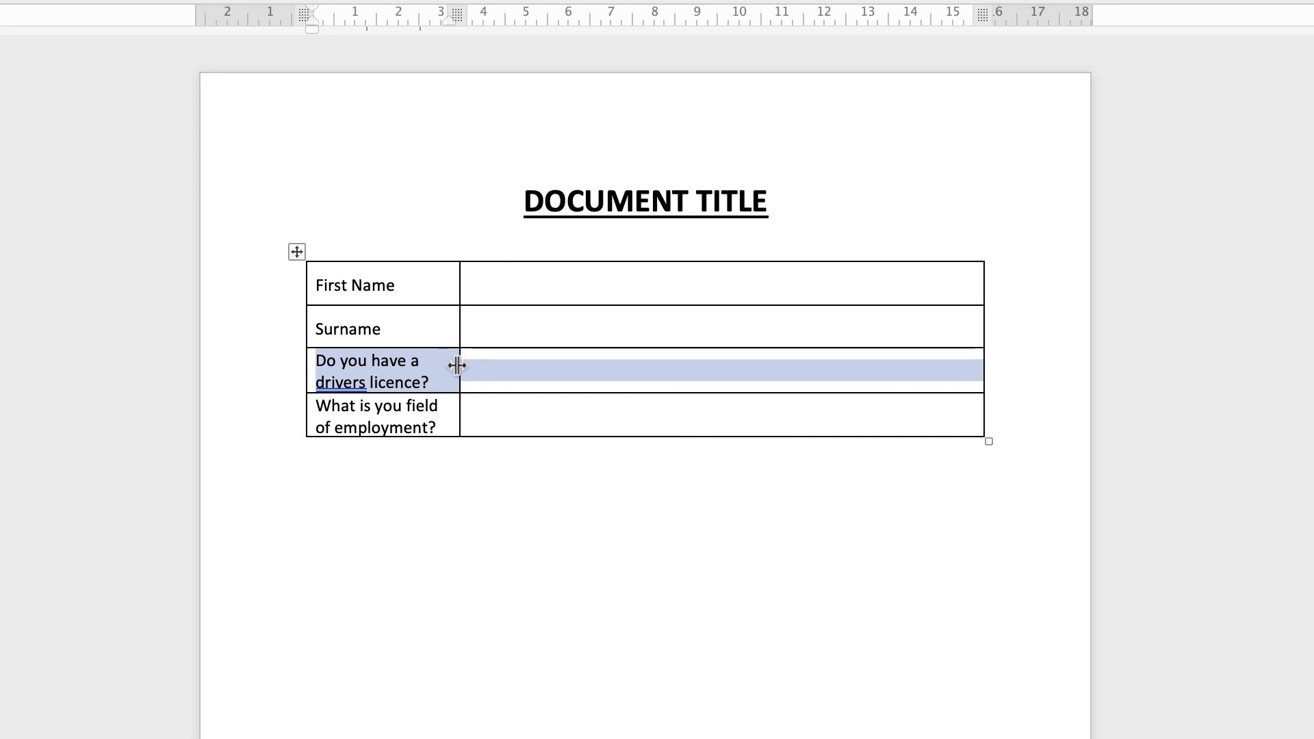
{"action": "left_click_drag", "start_coordinate": [457, 367], "coordinate": [558, 369]}
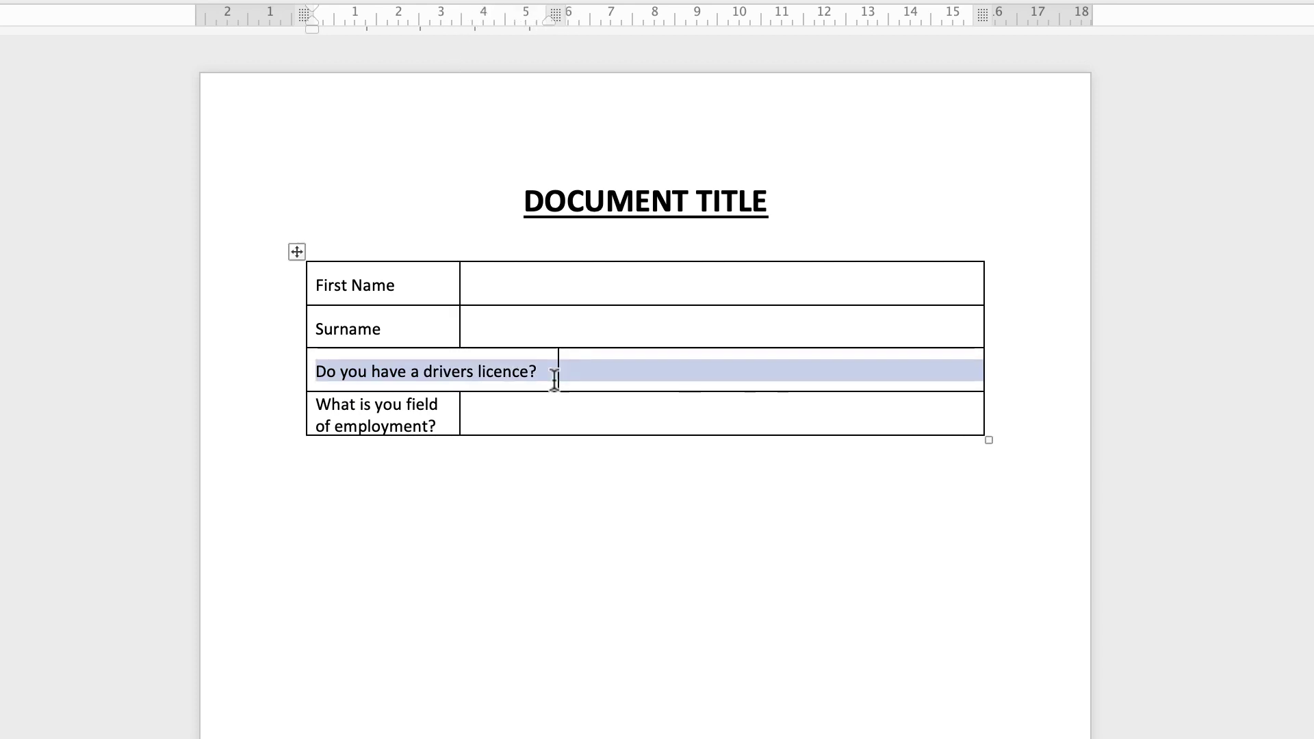
{"action": "mouse_move", "coordinate": [481, 414]}
{"action": "left_mouse_down"}
{"action": "mouse_move", "coordinate": [441, 410]}
{"action": "mouse_move", "coordinate": [586, 414]}
{"action": "left_mouse_up"}
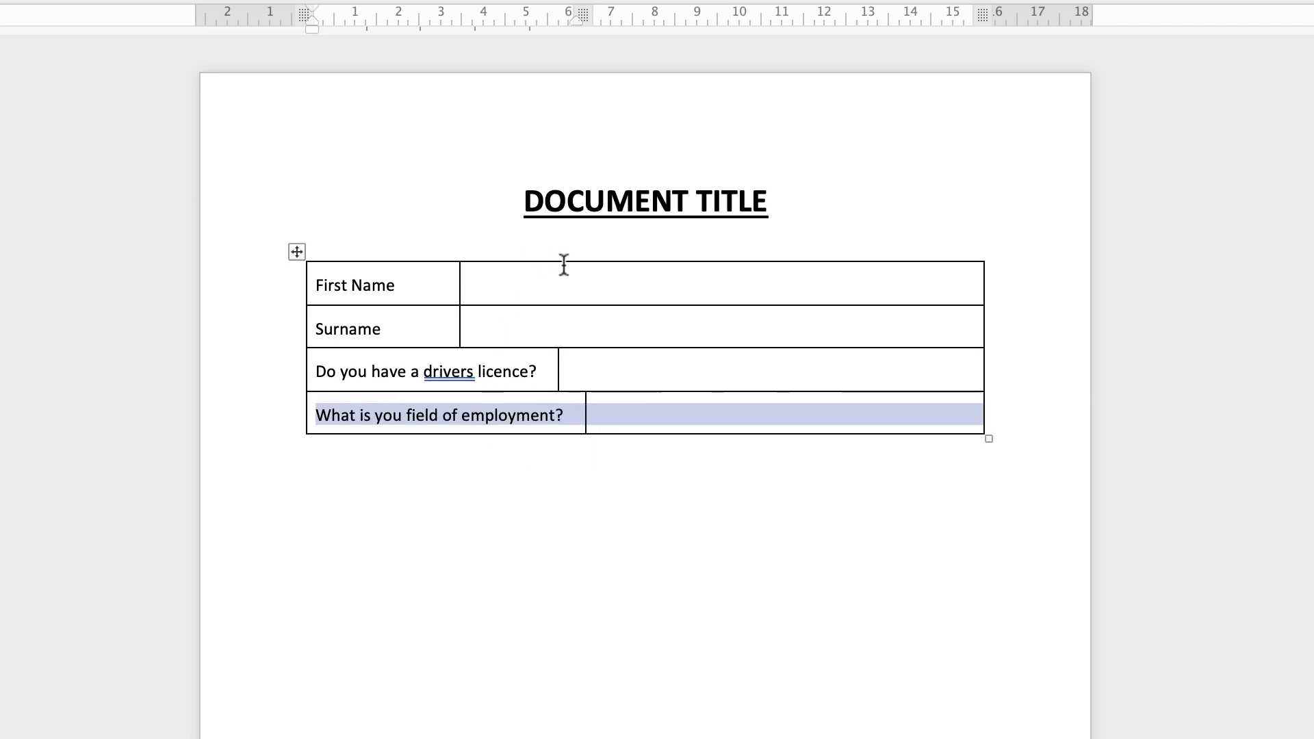
{"action": "left_click", "coordinate": [527, 283]}
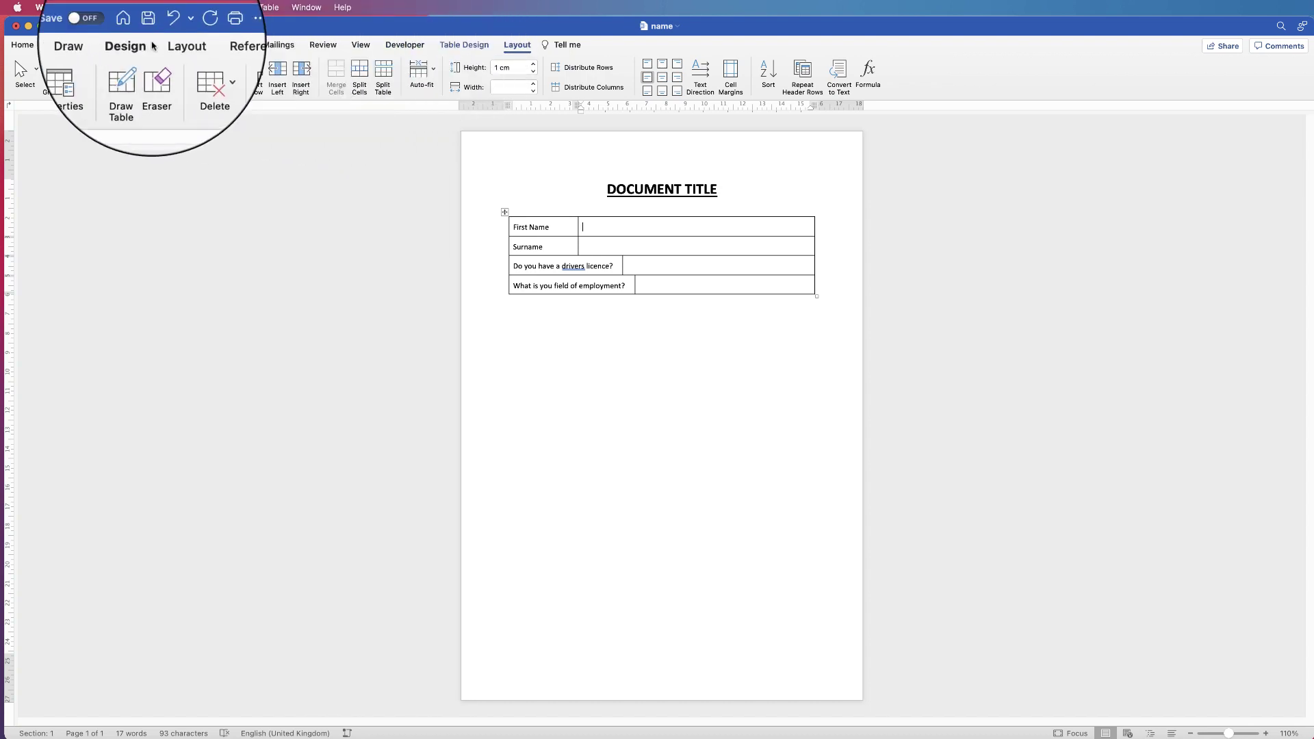
Step: Check Word's Ribbon & Toolbar preferences and close them without changes
{"action": "left_click", "coordinate": [42, 8]}
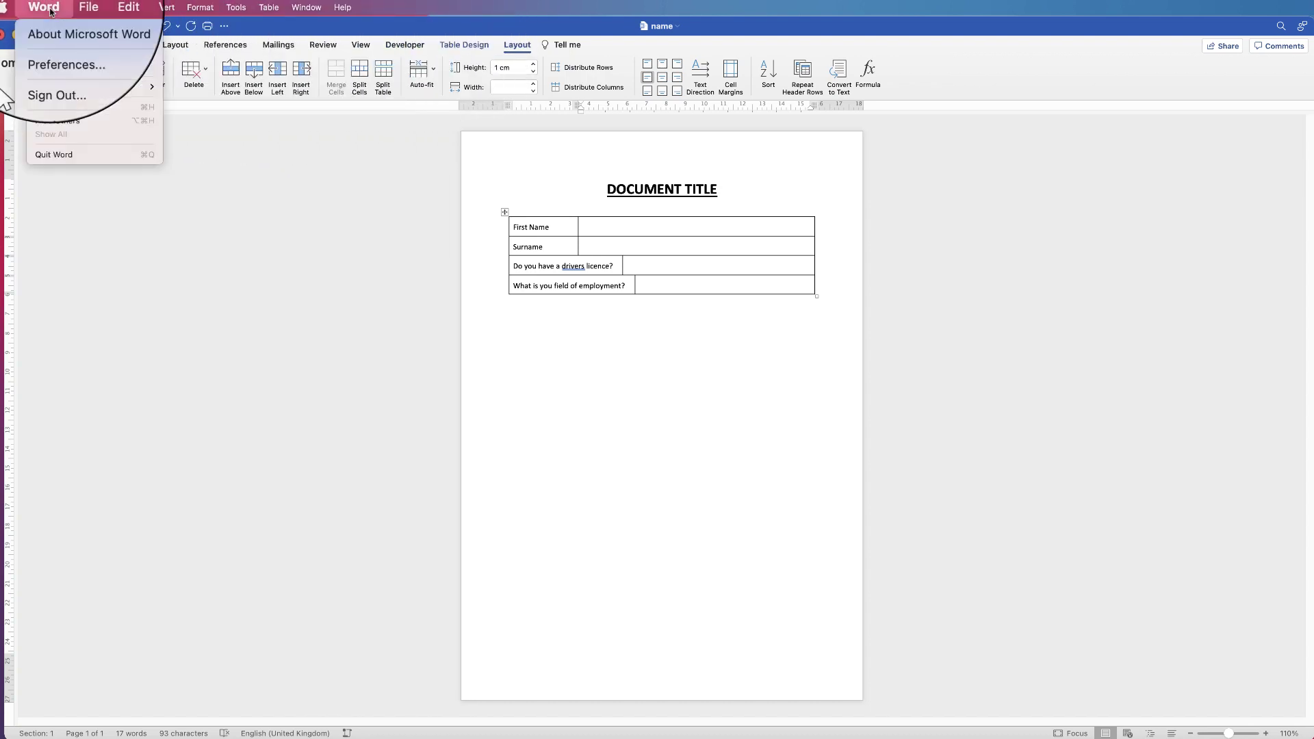
{"action": "left_click", "coordinate": [56, 48]}
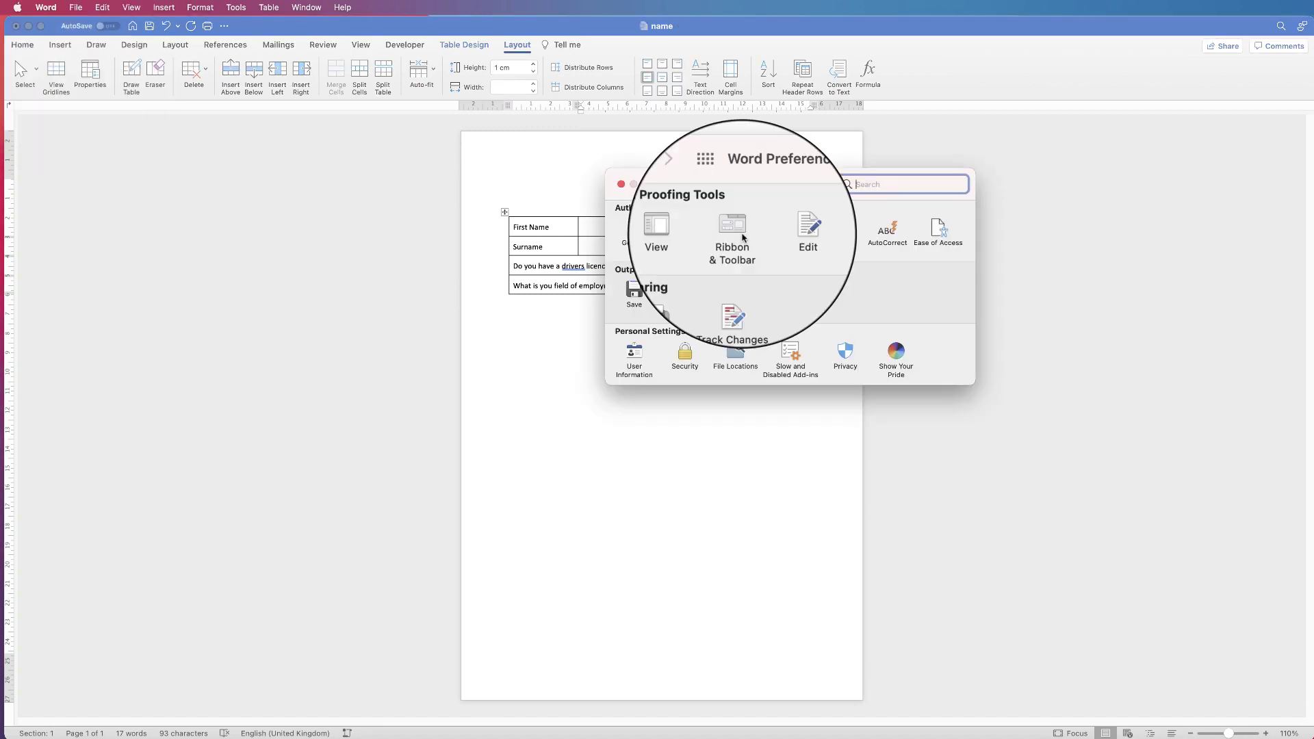
{"action": "left_click", "coordinate": [732, 226]}
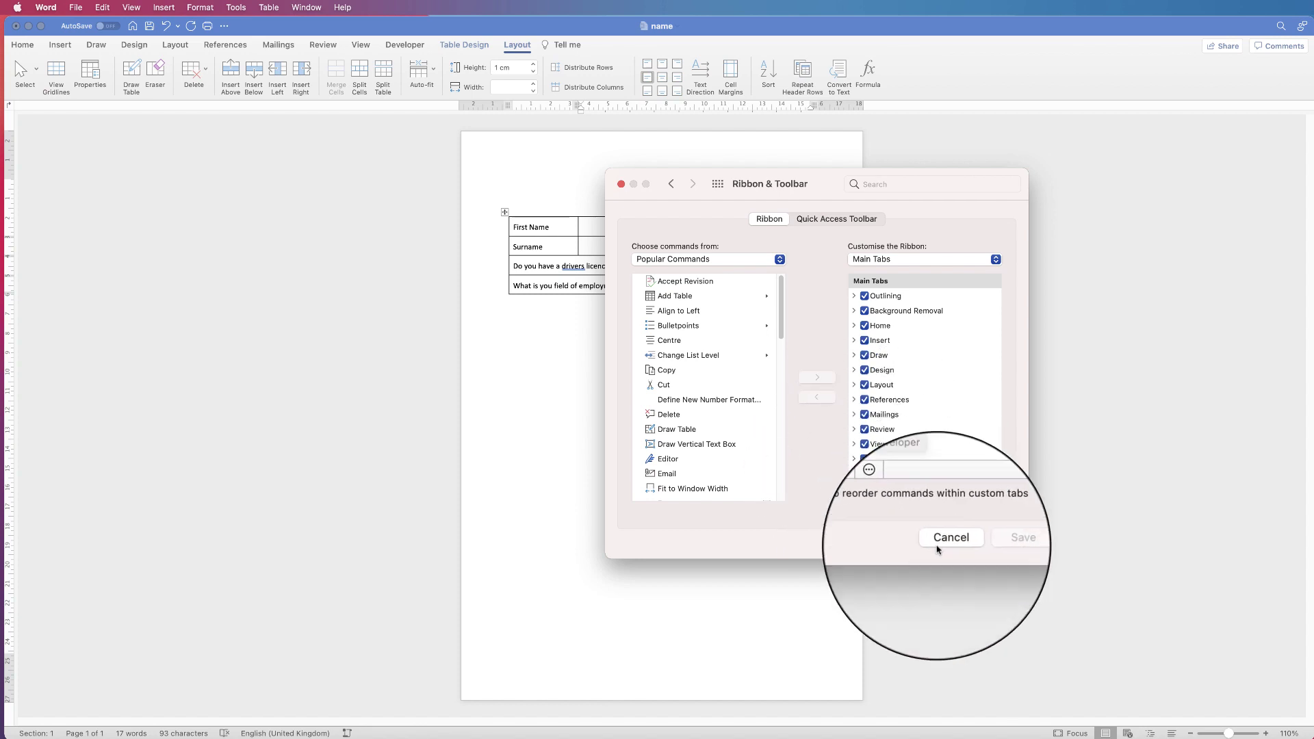
{"action": "left_click", "coordinate": [937, 544]}
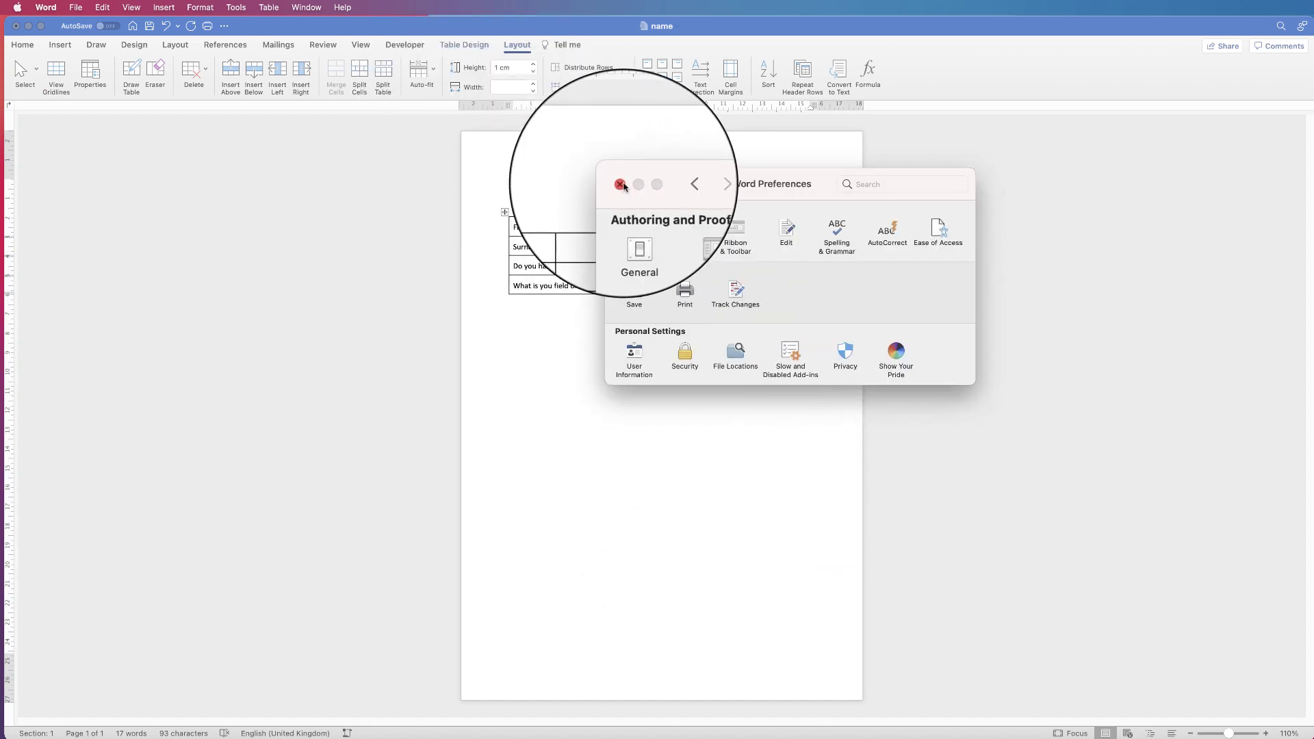
{"action": "left_click", "coordinate": [620, 185]}
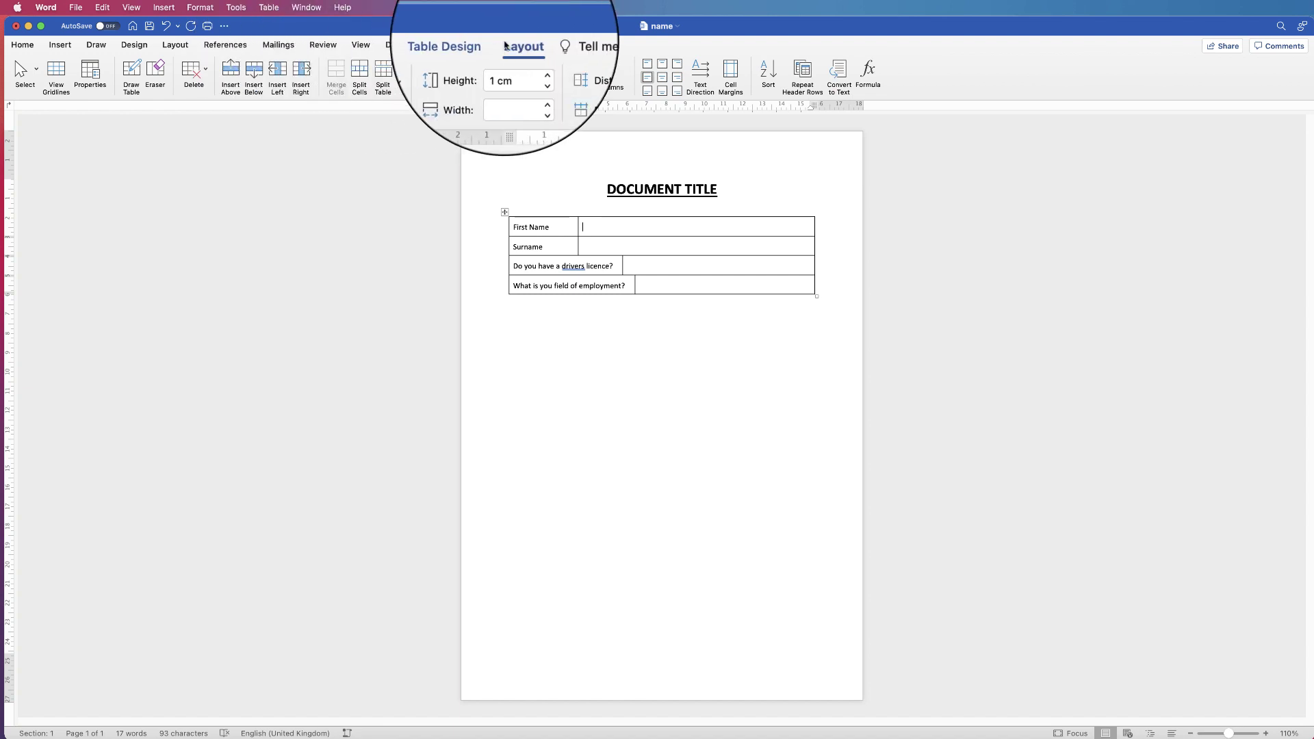
{"action": "left_click", "coordinate": [408, 46]}
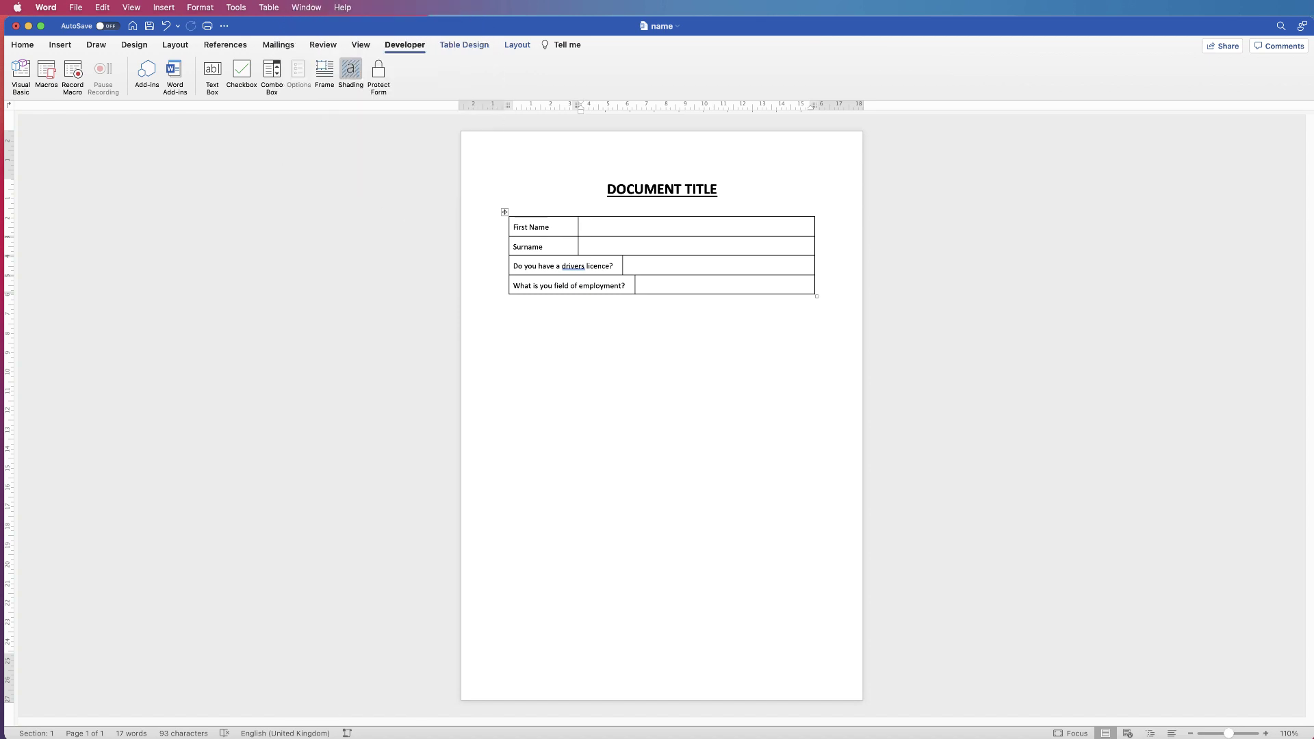
Step: Add a text form field to First Name and test it with the form protected
{"action": "left_click", "coordinate": [212, 68]}
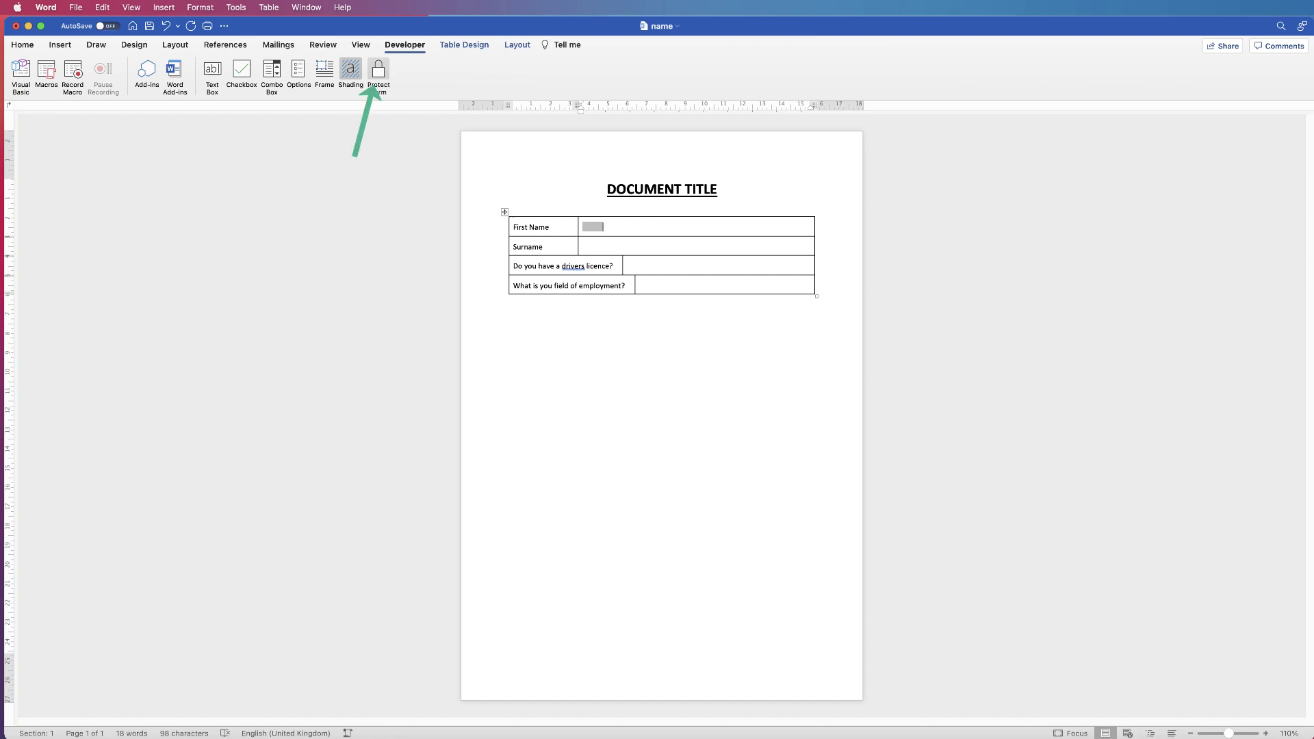
{"action": "left_click", "coordinate": [378, 72]}
{"action": "type", "text": "ksjdhkfjhfkgjdafkgjdkfgjhdkfjgnkdjfhgkdjfng"}
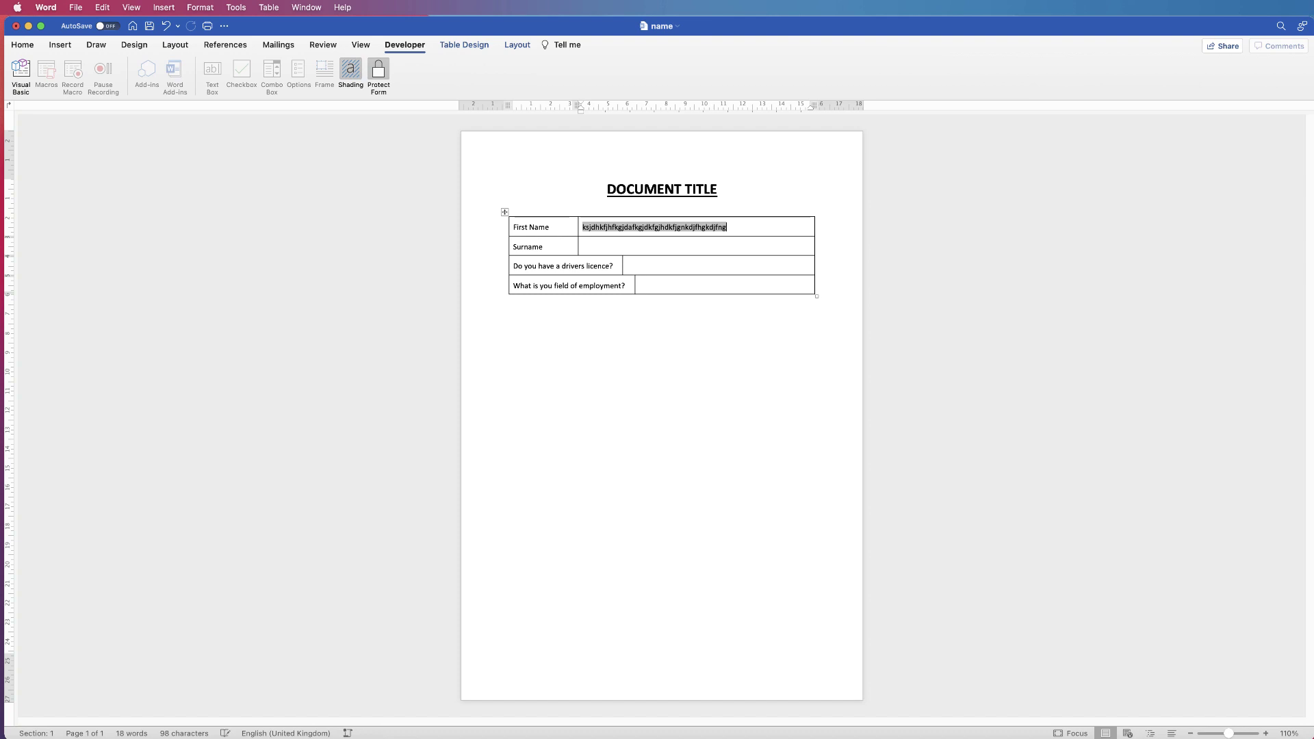
{"action": "key", "text": "BackSpace"}
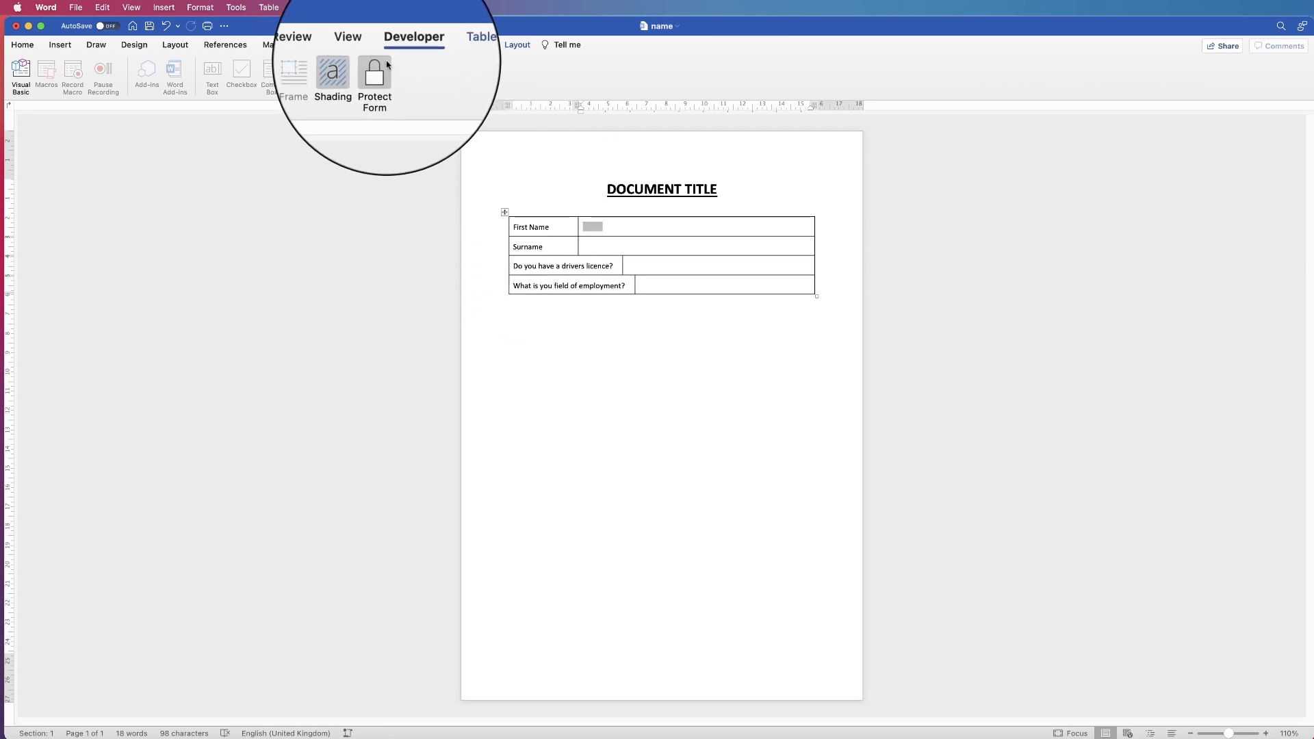
Step: Unprotect the form and add a text form field to the Surname answer cell
{"action": "left_click", "coordinate": [380, 75]}
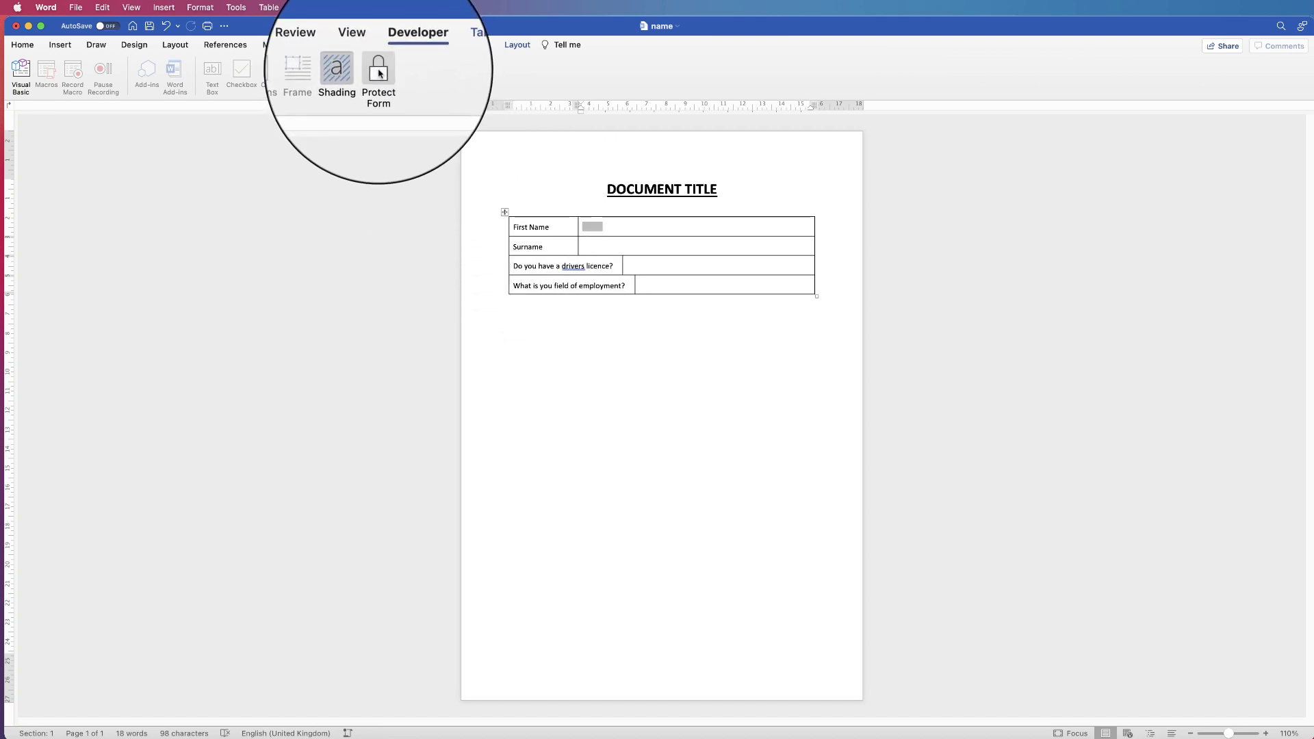
{"action": "left_click", "coordinate": [594, 245]}
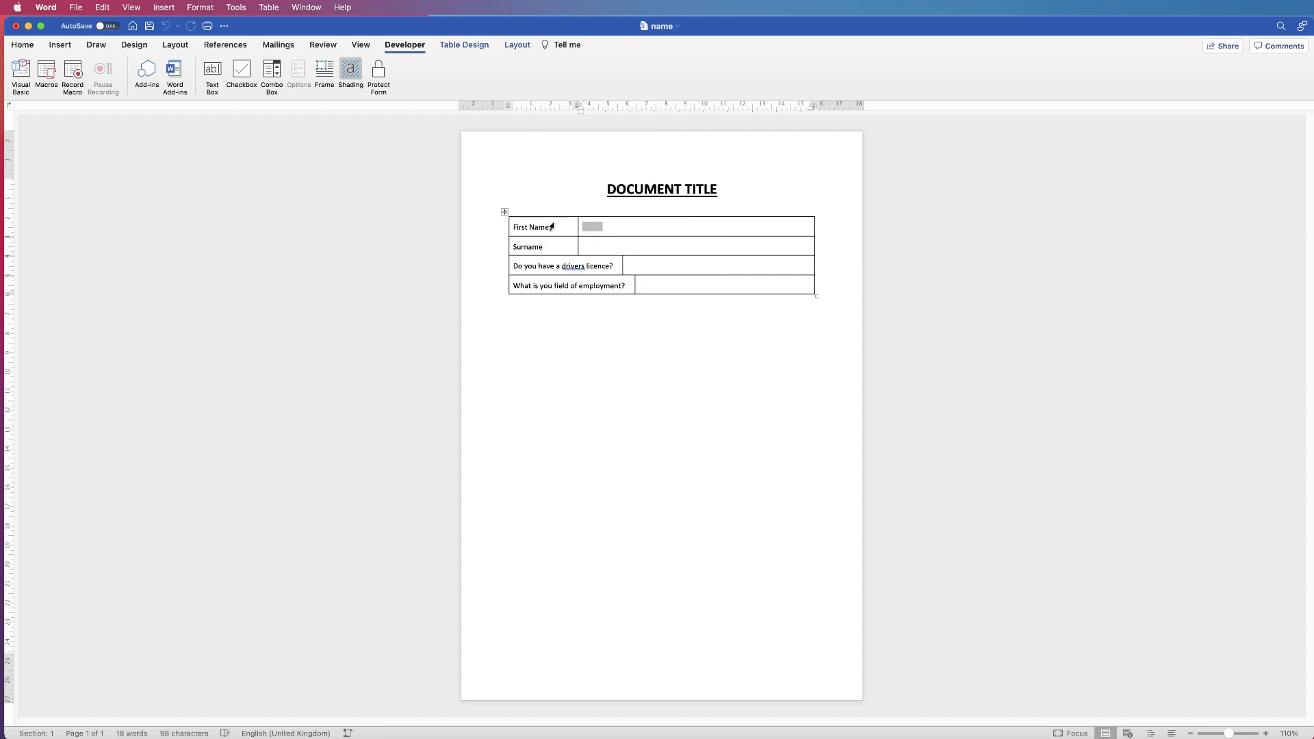
{"action": "left_click", "coordinate": [212, 70]}
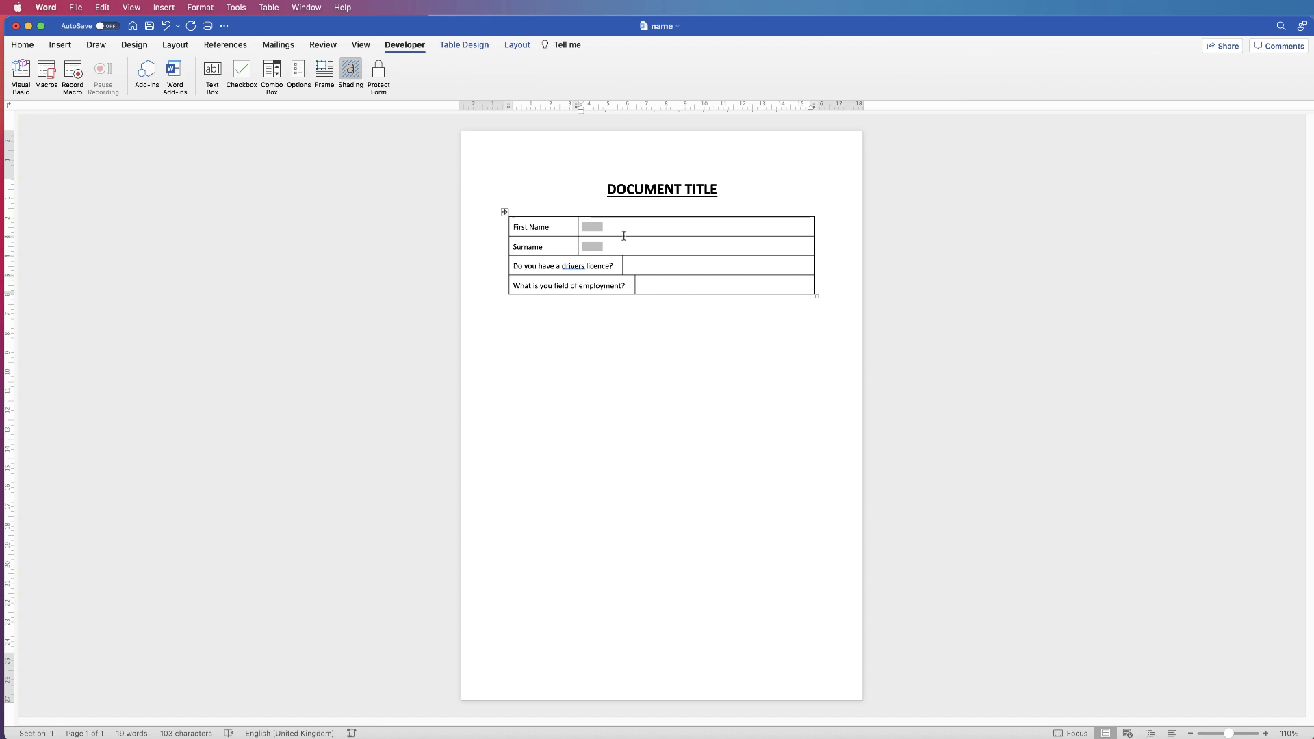
Step: Toggle form-field shading off and back on, then select the First Name field
{"action": "left_click", "coordinate": [351, 72]}
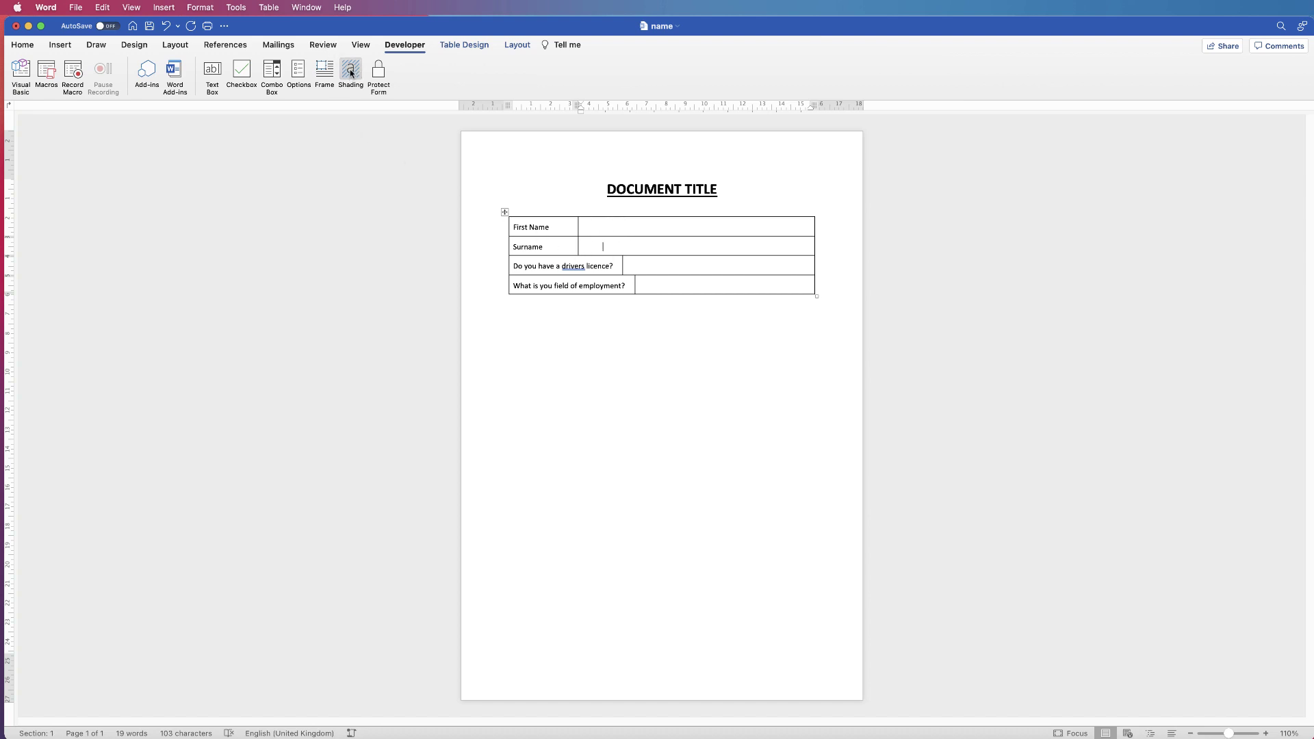
{"action": "left_click", "coordinate": [352, 71]}
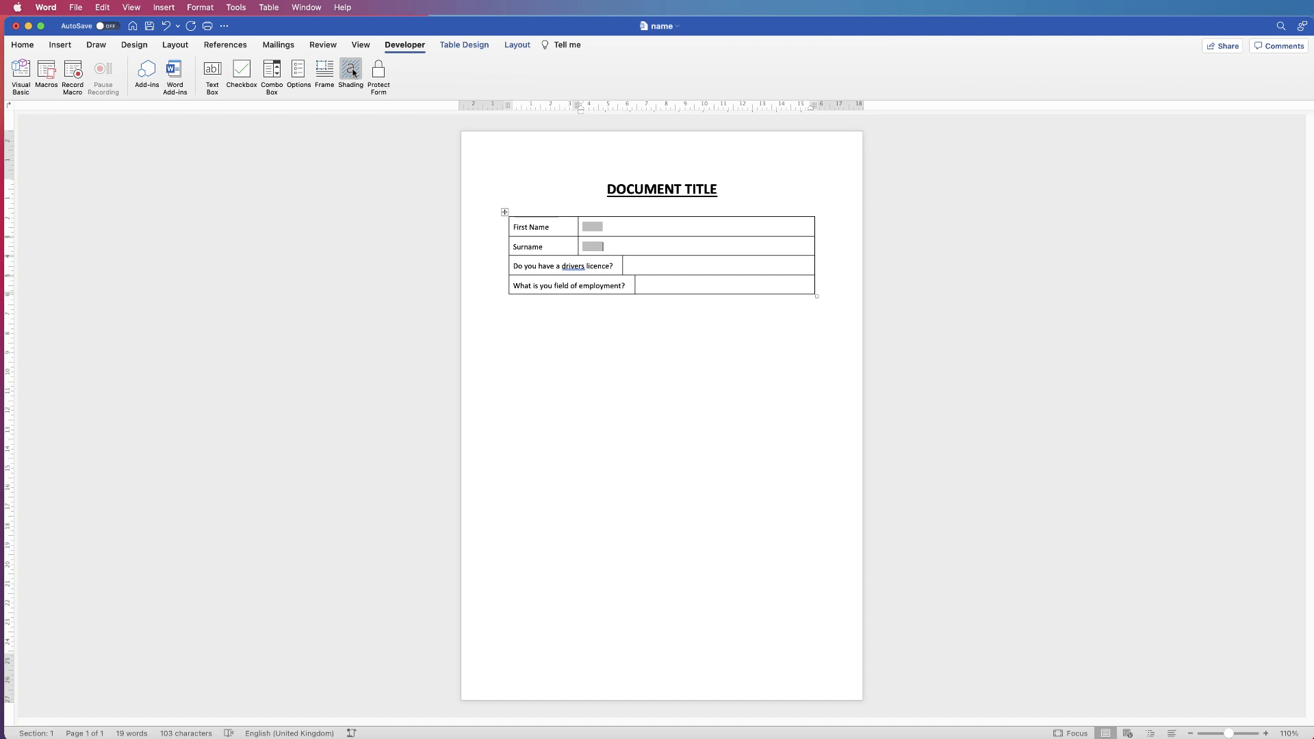
{"action": "left_click", "coordinate": [590, 230]}
{"action": "left_click", "coordinate": [594, 231]}
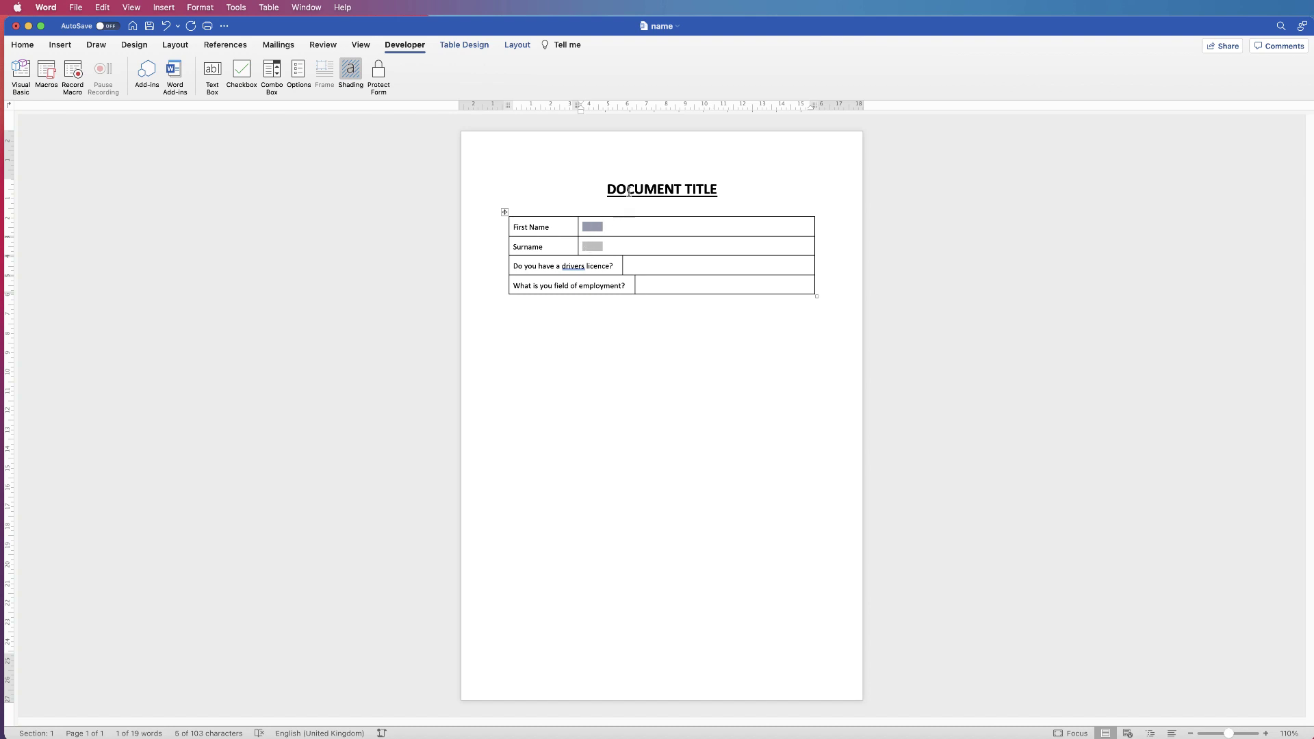
Step: Set the First Name field to Regular text with a maximum length of 20
{"action": "right_click", "coordinate": [593, 230]}
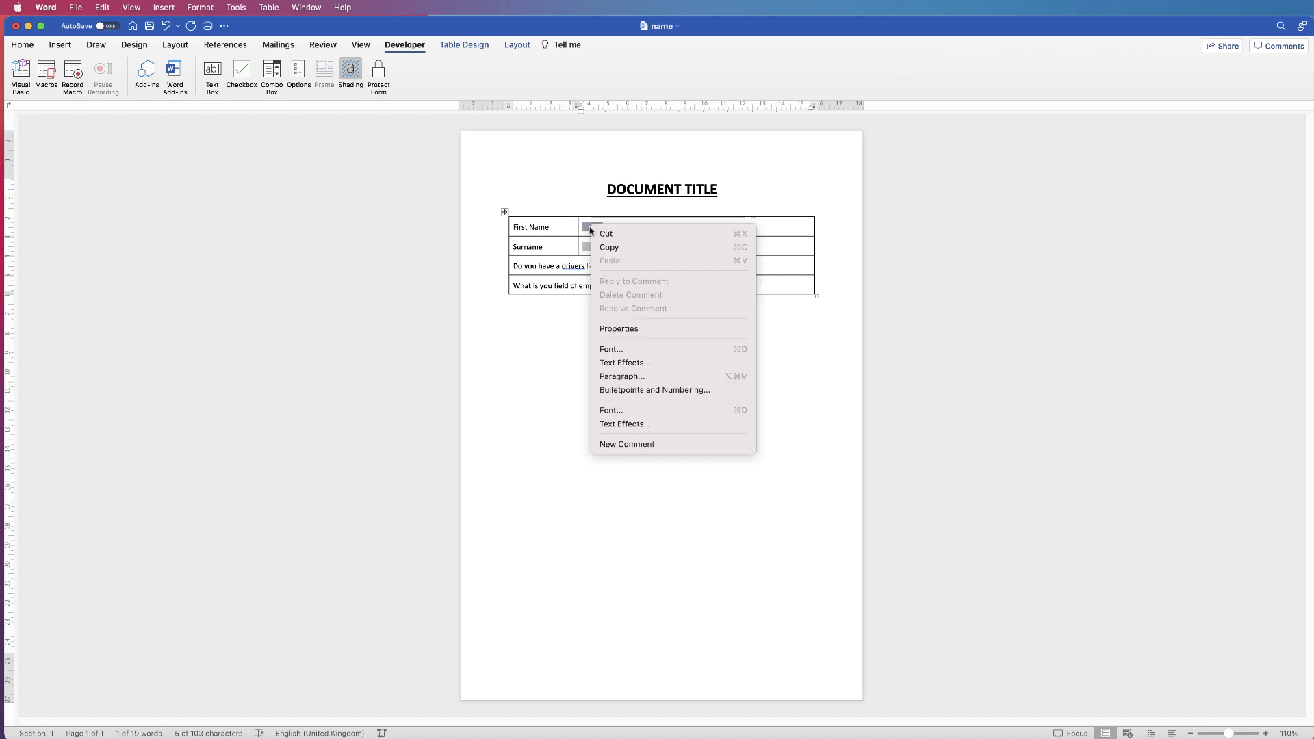
{"action": "left_click", "coordinate": [614, 329]}
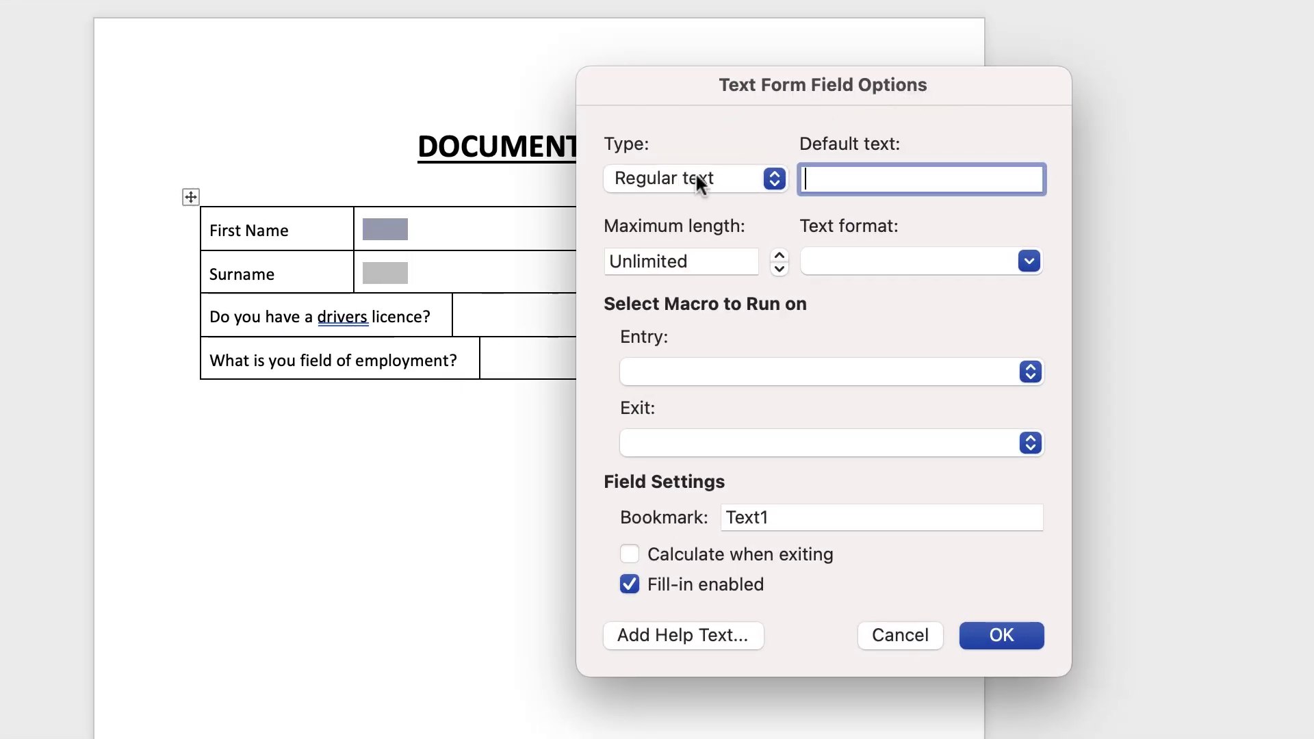
{"action": "left_click", "coordinate": [774, 178]}
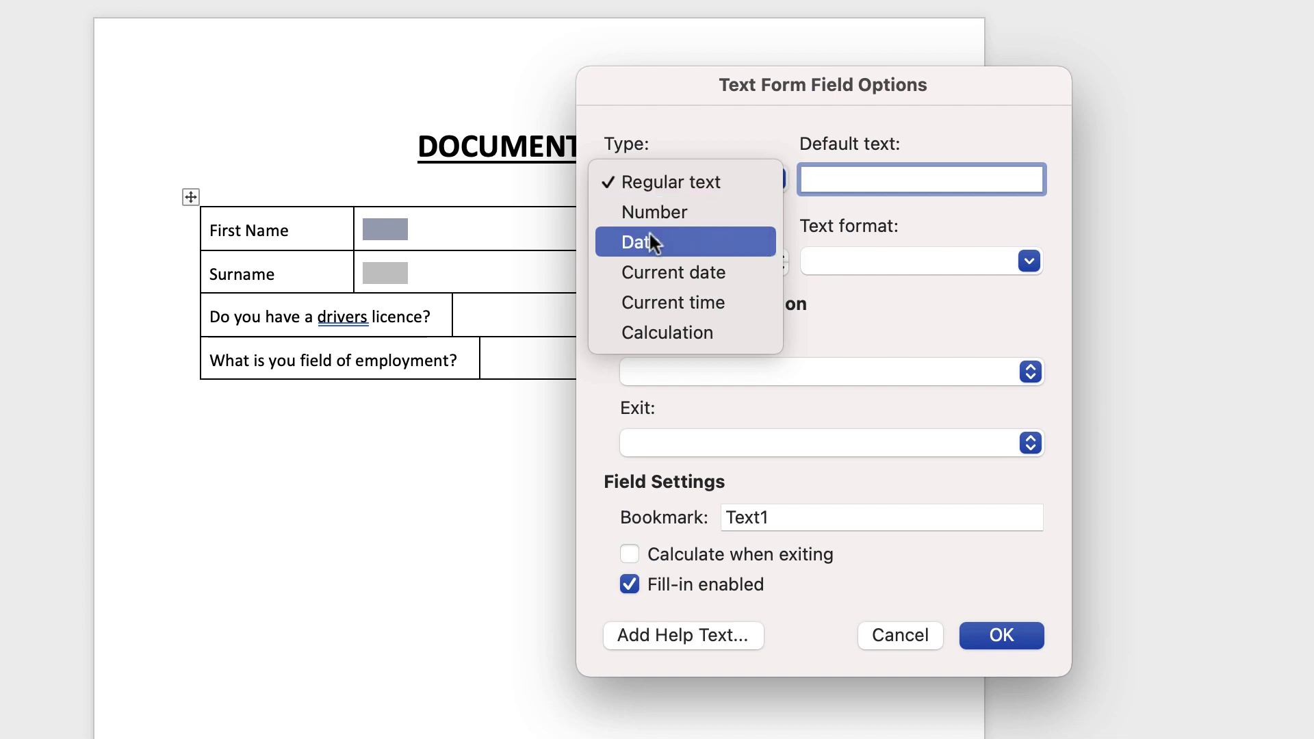
{"action": "left_click", "coordinate": [736, 182]}
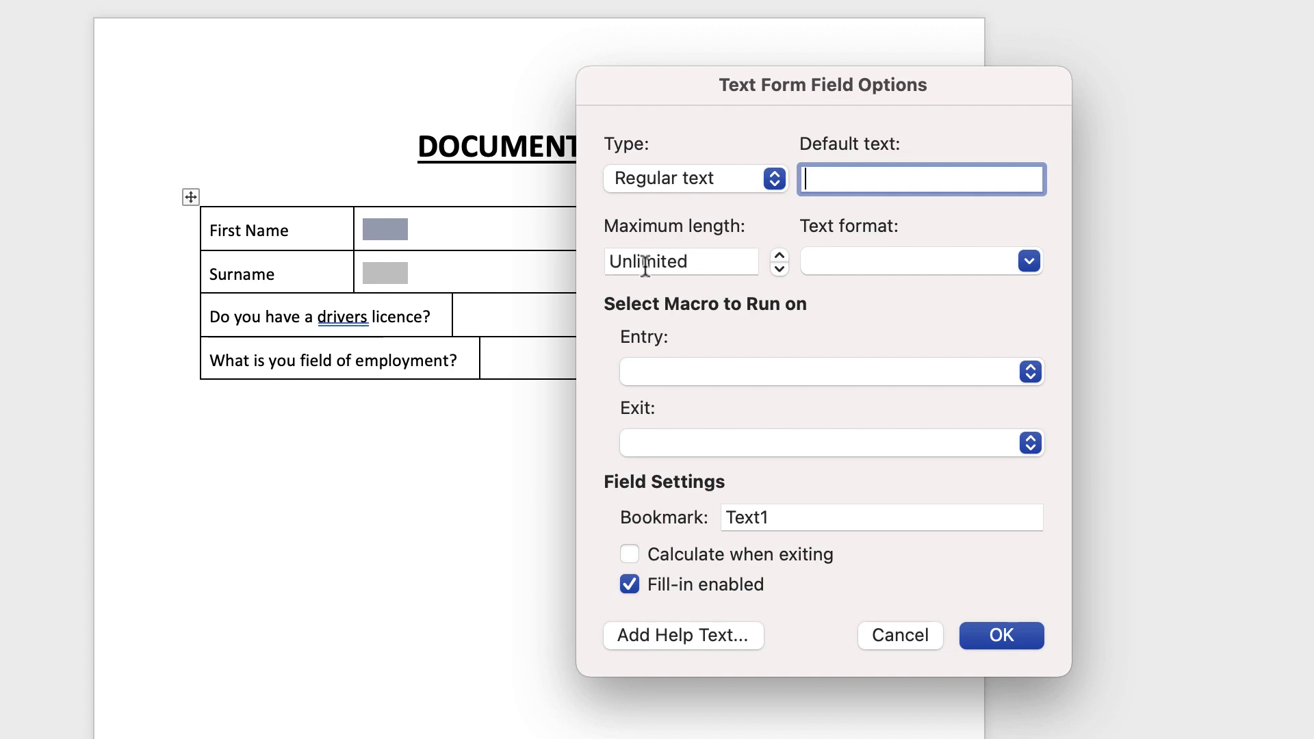
{"action": "left_click", "coordinate": [779, 261]}
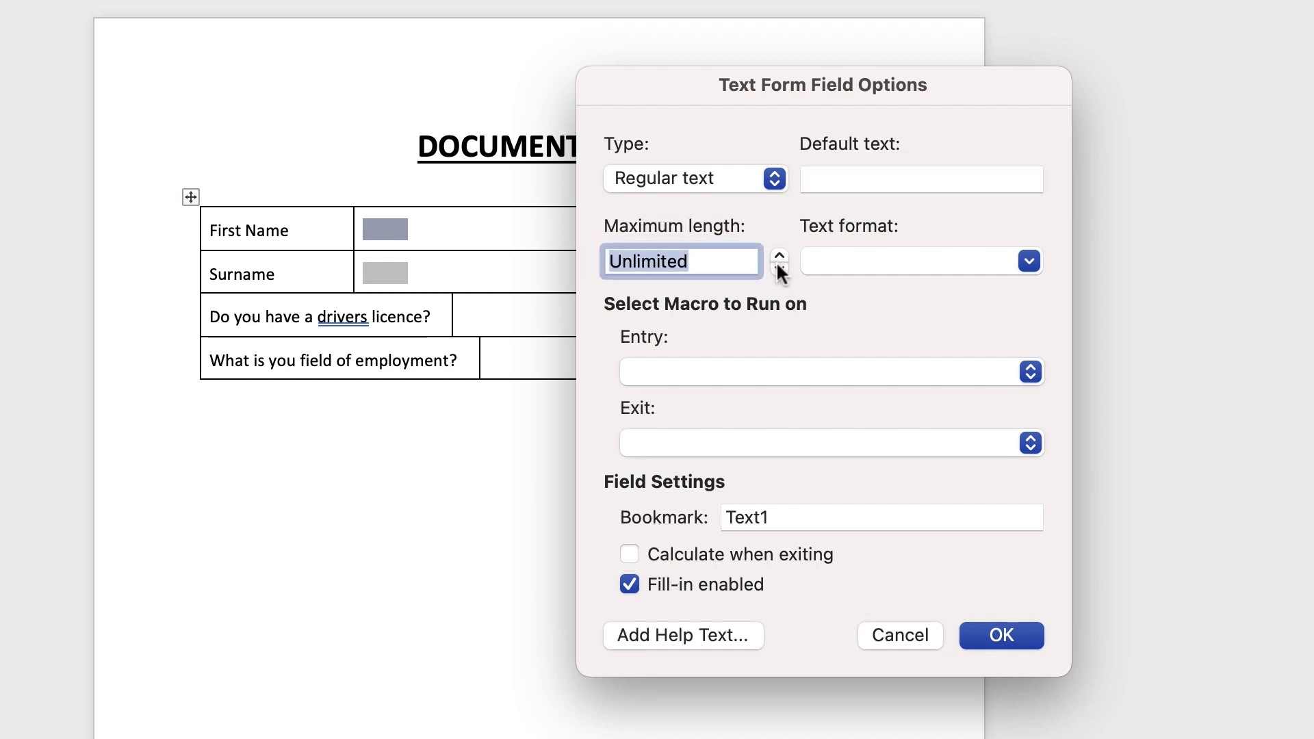
{"action": "left_click", "coordinate": [779, 257]}
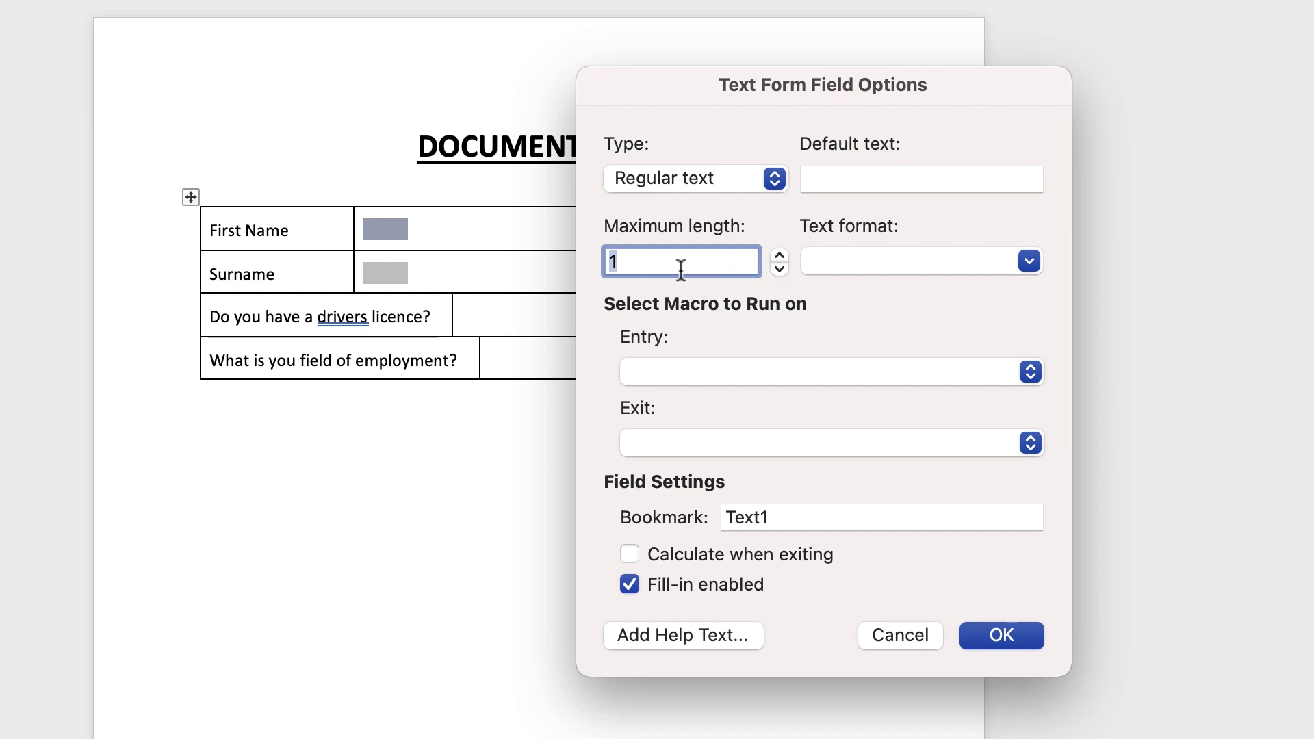
{"action": "left_click", "coordinate": [779, 257]}
{"action": "left_click", "coordinate": [779, 257]}
{"action": "type", "text": "20"}
Step: Apply the 20-character limit and type a test entry into First Name
{"action": "left_click", "coordinate": [1022, 634]}
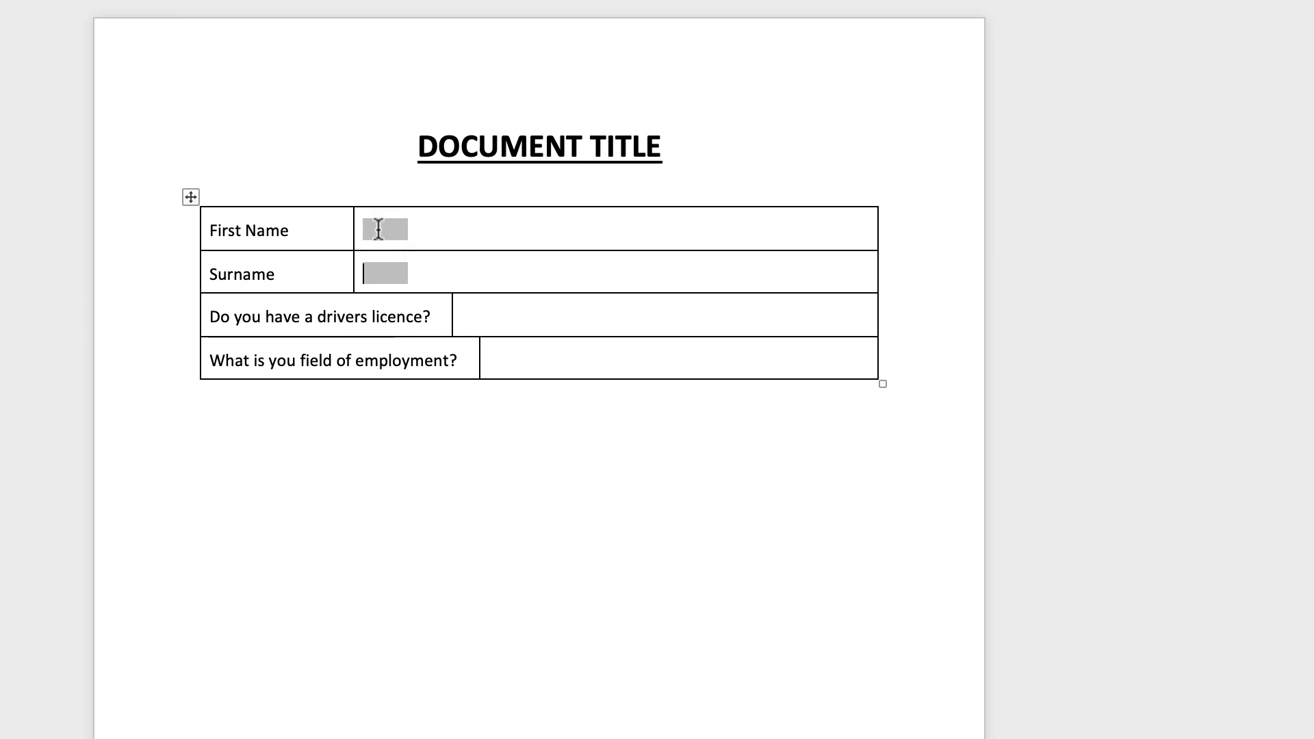
{"action": "type", "text": "sdkjhfskjhfksj"}
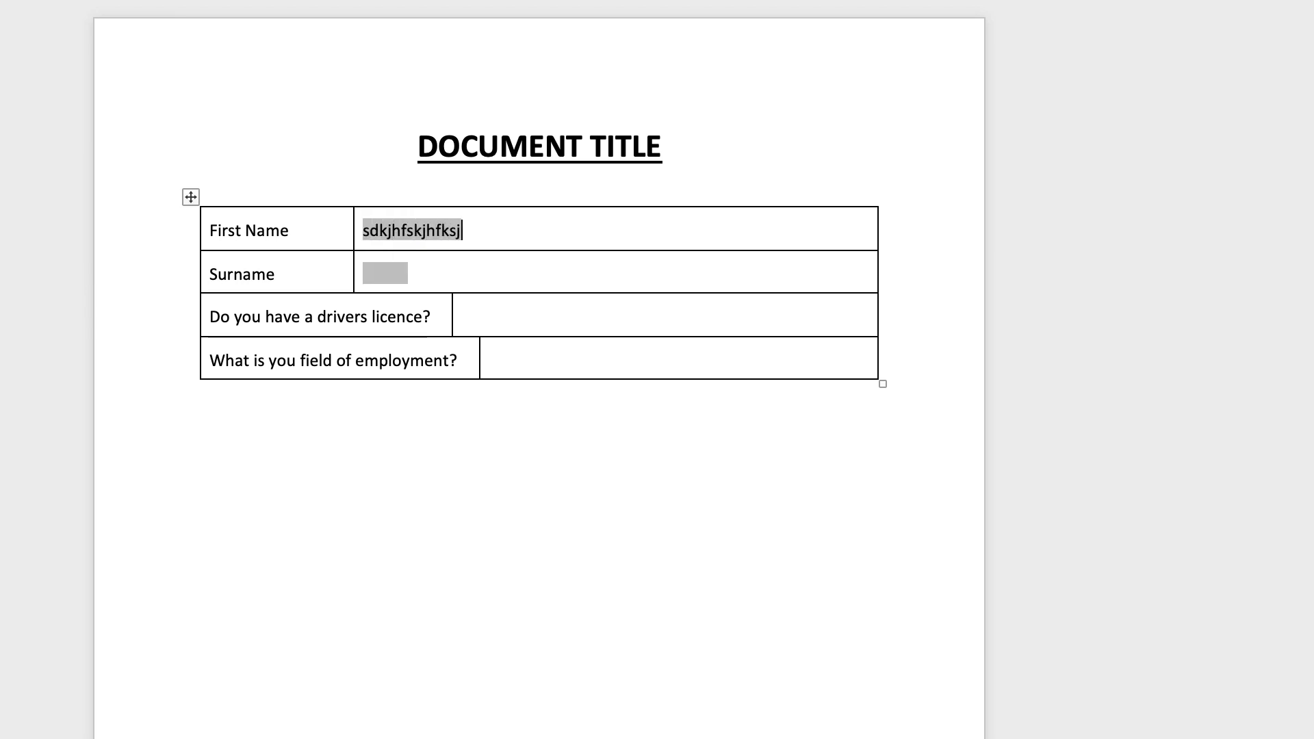
{"action": "type", "text": "hdfkhs"}
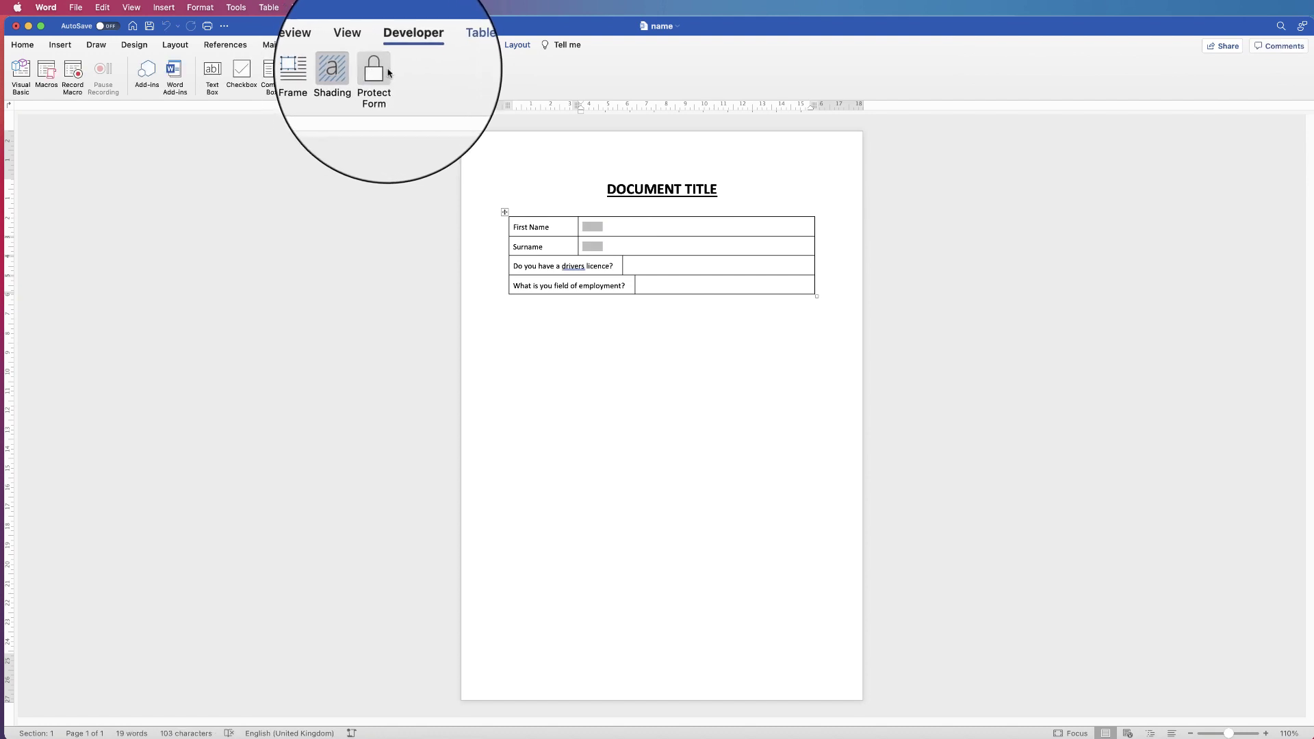
Step: Add 'Yes' and 'No' to the licence answer cell, each followed by a checkbox
{"action": "left_click", "coordinate": [642, 266]}
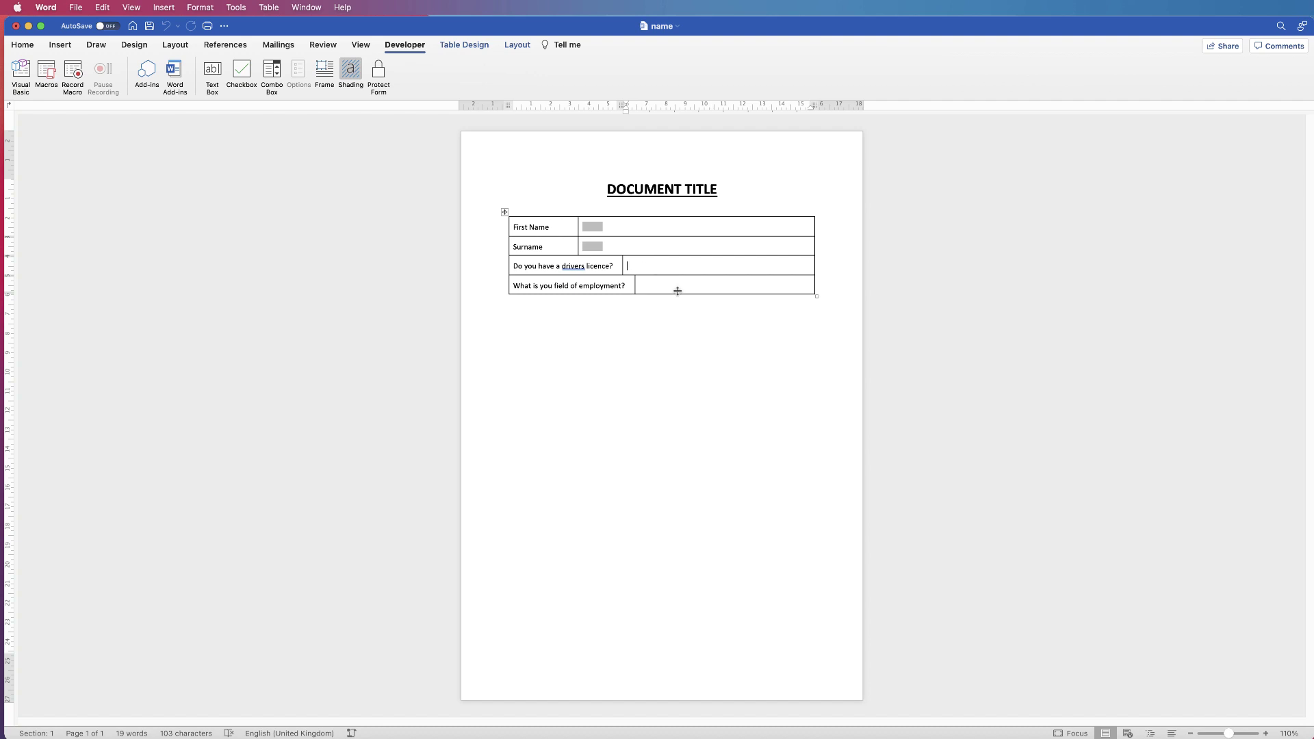
{"action": "type", "text": "y"}
{"action": "key", "text": "BackSpace"}
{"action": "key", "text": "BackSpace"}
{"action": "key", "text": "BackSpace"}
{"action": "type", "text": "es"}
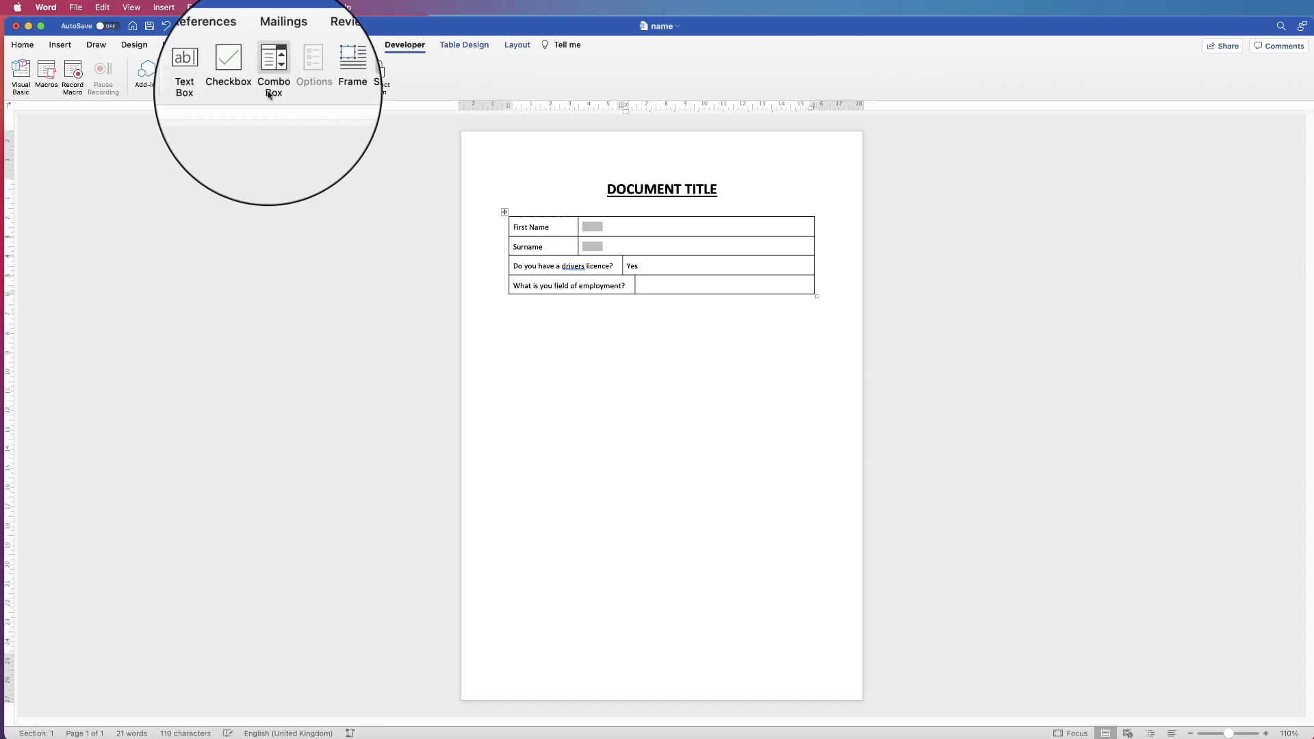
{"action": "left_click", "coordinate": [241, 72]}
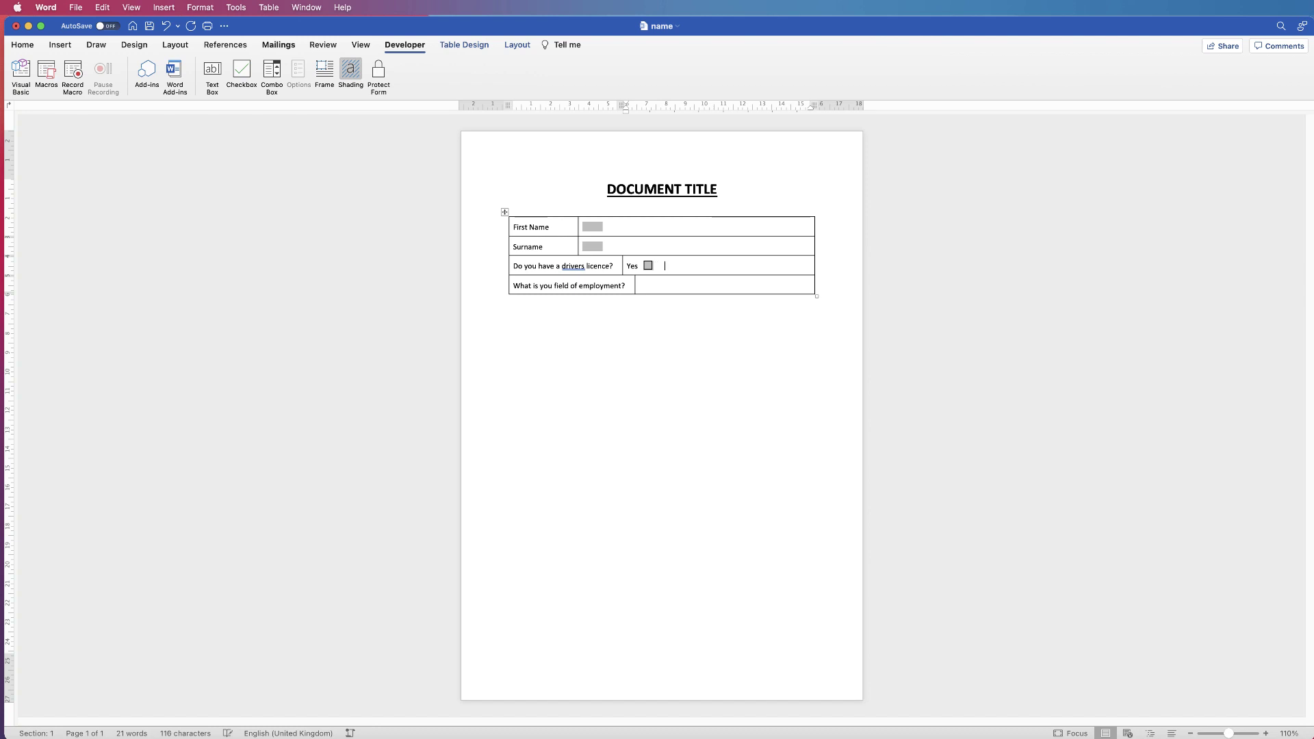
{"action": "type", "text": "o"}
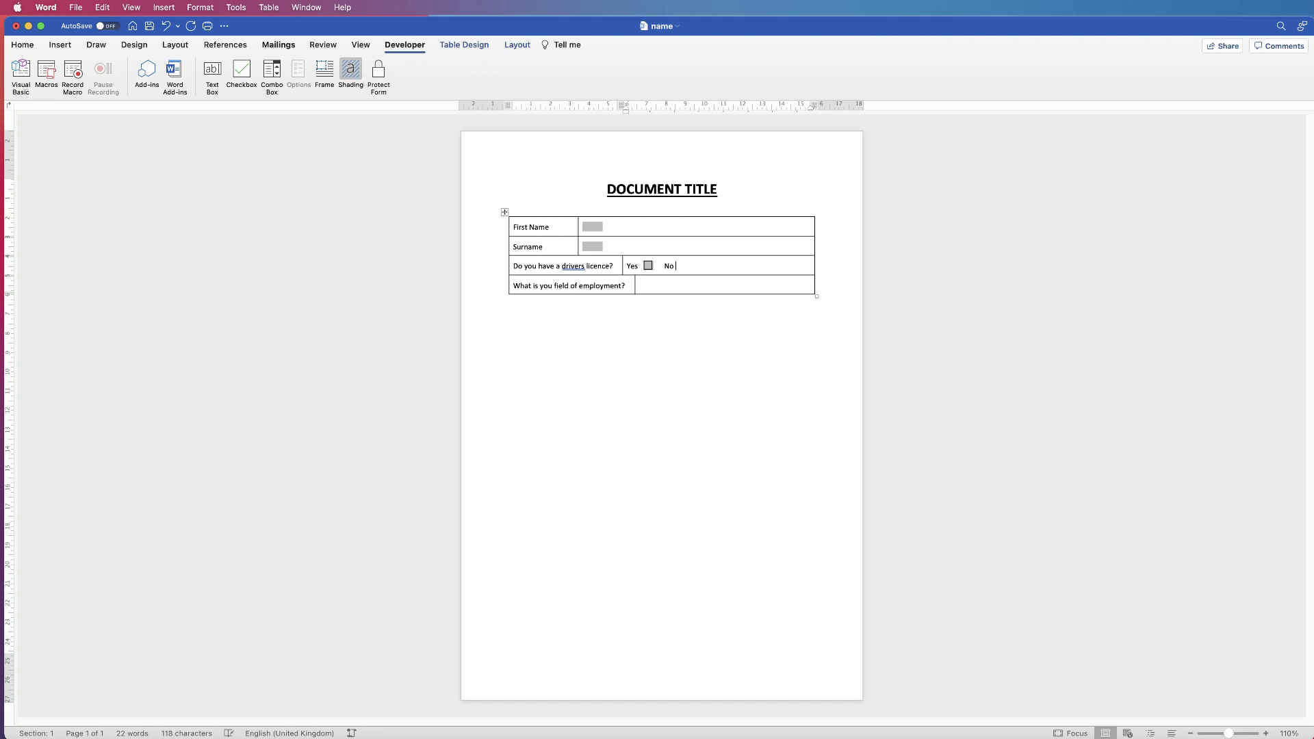
{"action": "left_click", "coordinate": [249, 85]}
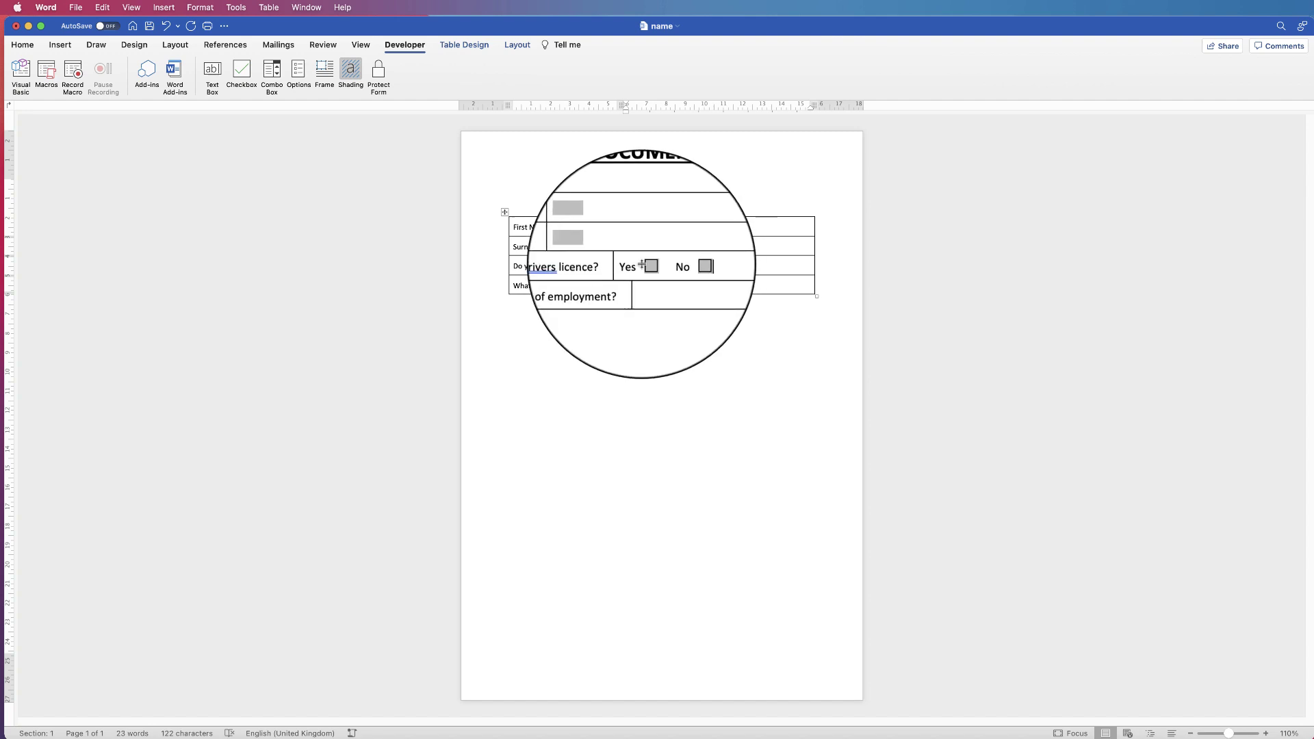
Step: Lock the form, tick the Yes licence checkbox as a test, then unlock the form
{"action": "left_click", "coordinate": [382, 74]}
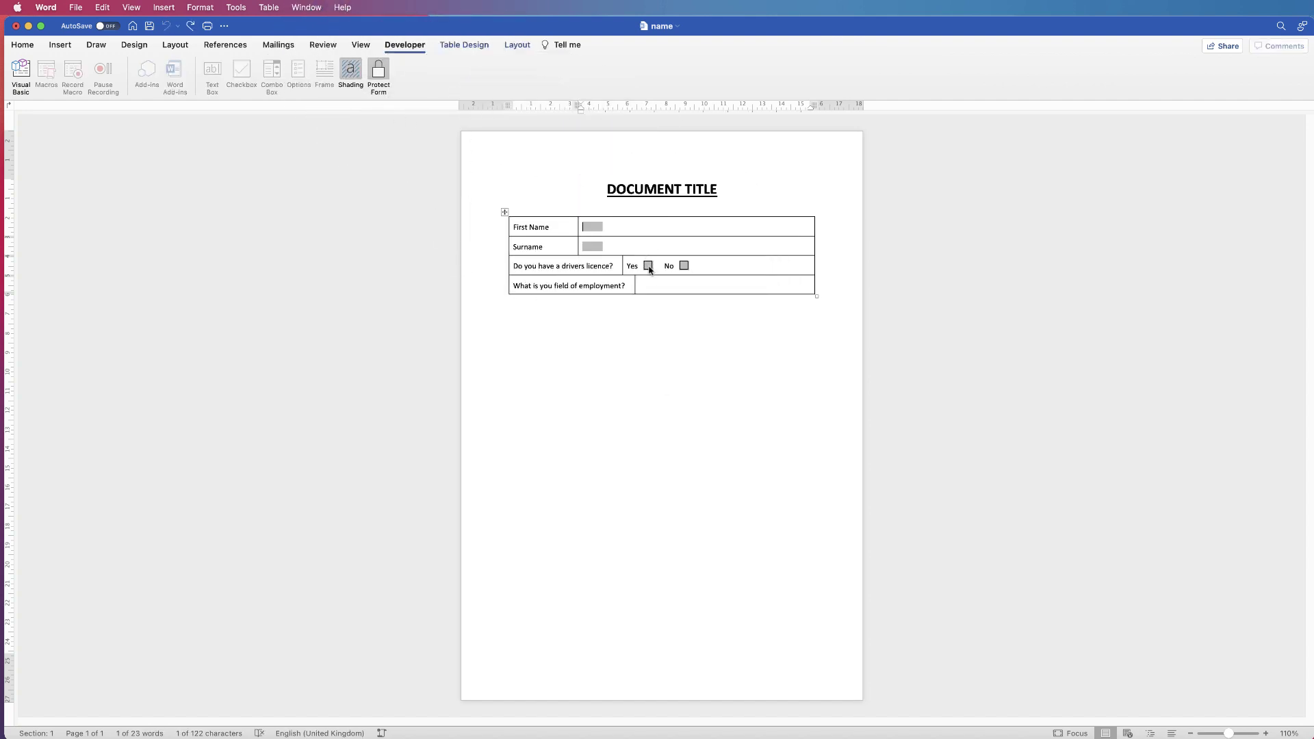
{"action": "left_click", "coordinate": [648, 266]}
{"action": "left_click", "coordinate": [376, 76]}
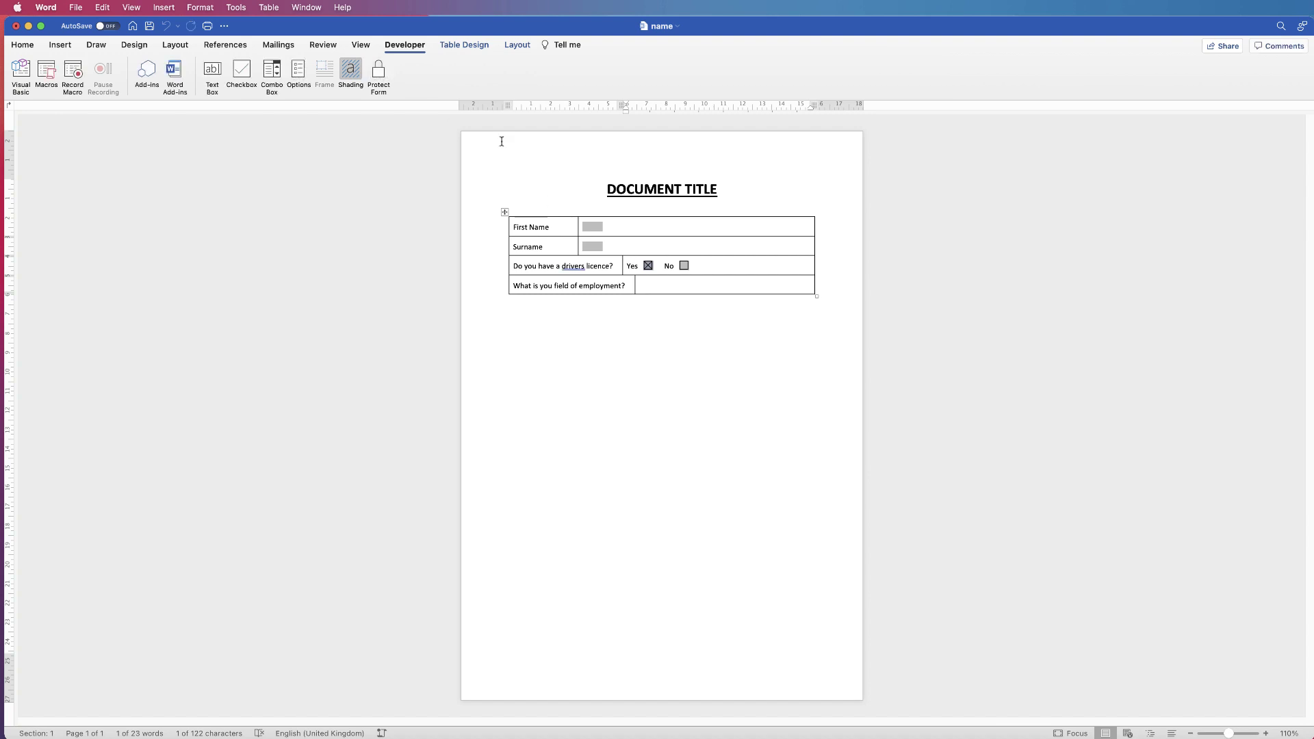
{"action": "left_click", "coordinate": [650, 286]}
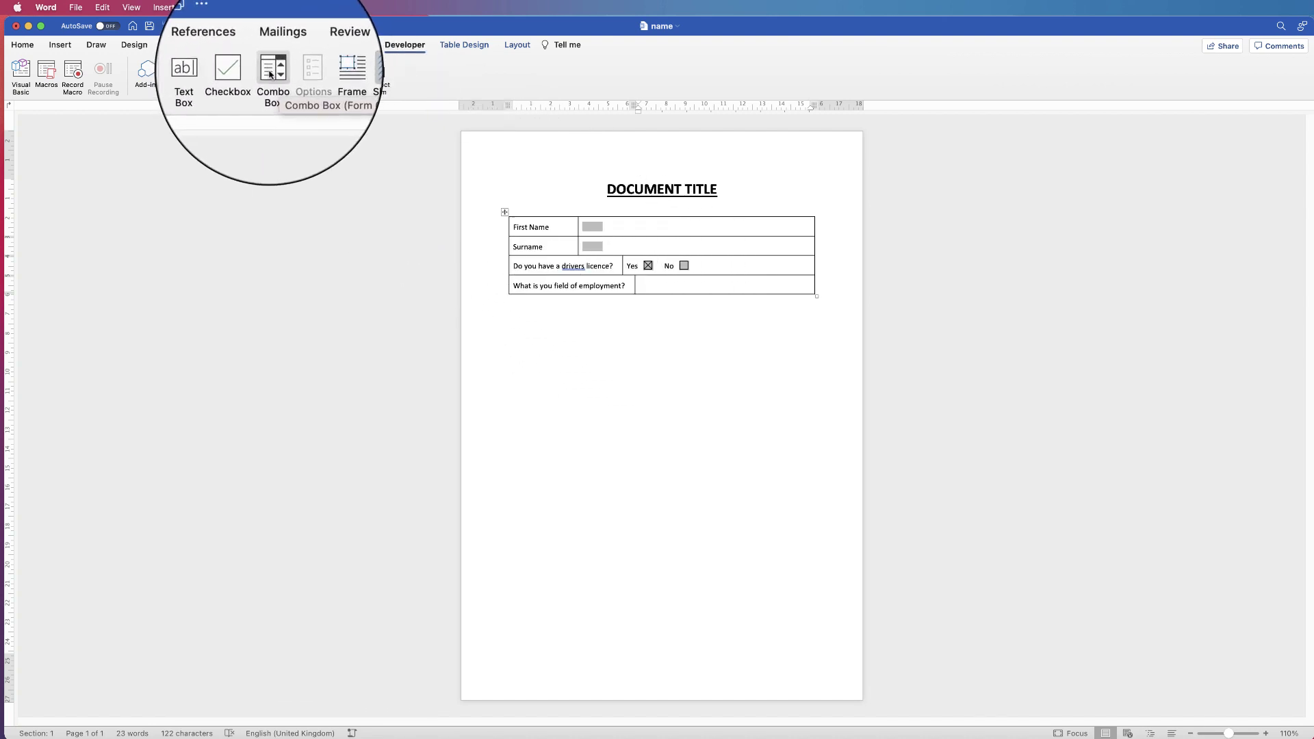
Step: Insert a drop-down form field in the employment cell and open its Properties
{"action": "left_click", "coordinate": [278, 73]}
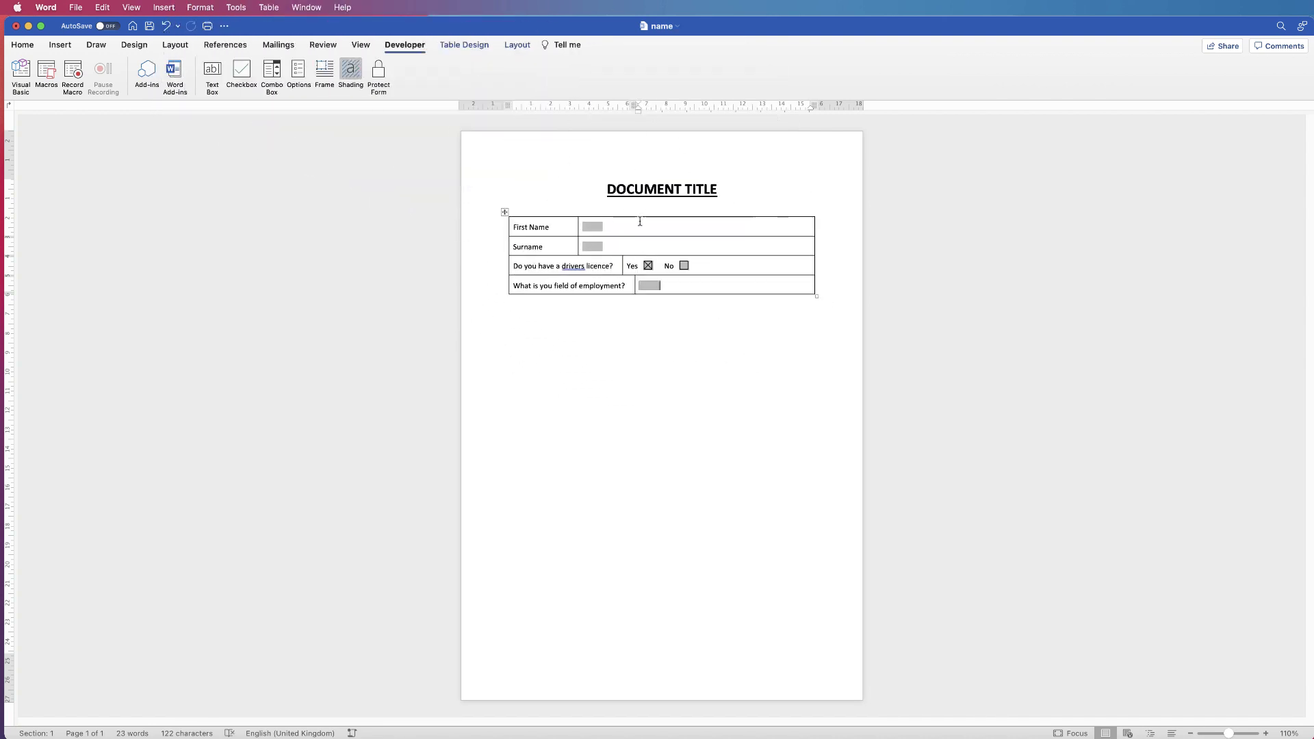
{"action": "right_click", "coordinate": [651, 286]}
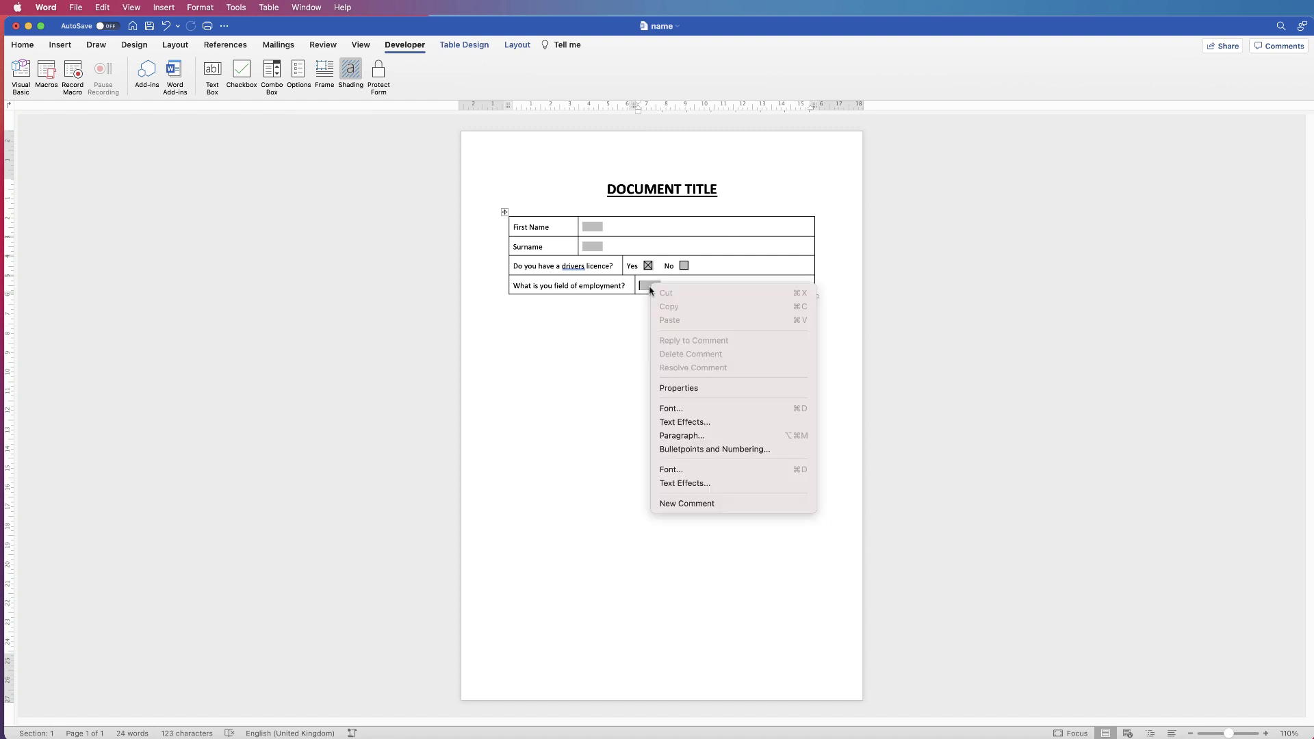
{"action": "left_click", "coordinate": [679, 388]}
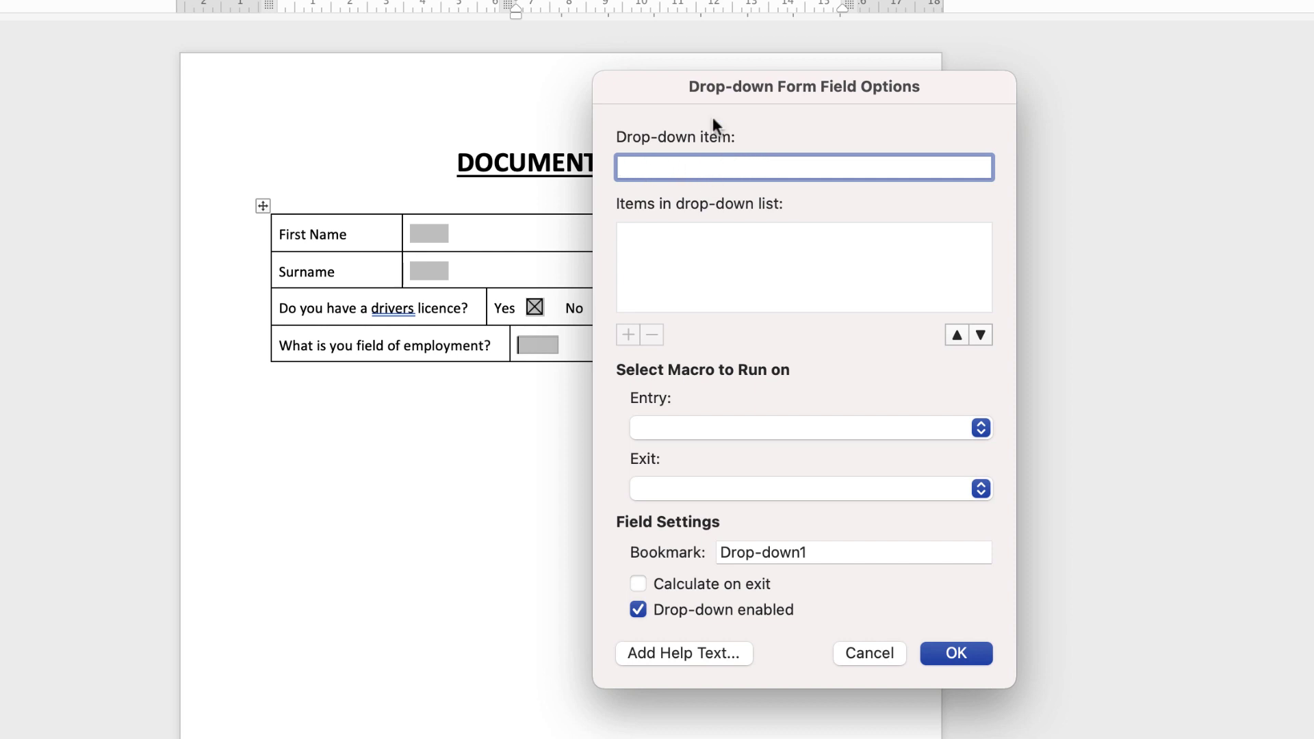
Step: Add Management, Human Resources, IT and Please Select as drop-down items
{"action": "type", "text": "Manage"}
{"action": "type", "text": "ment"}
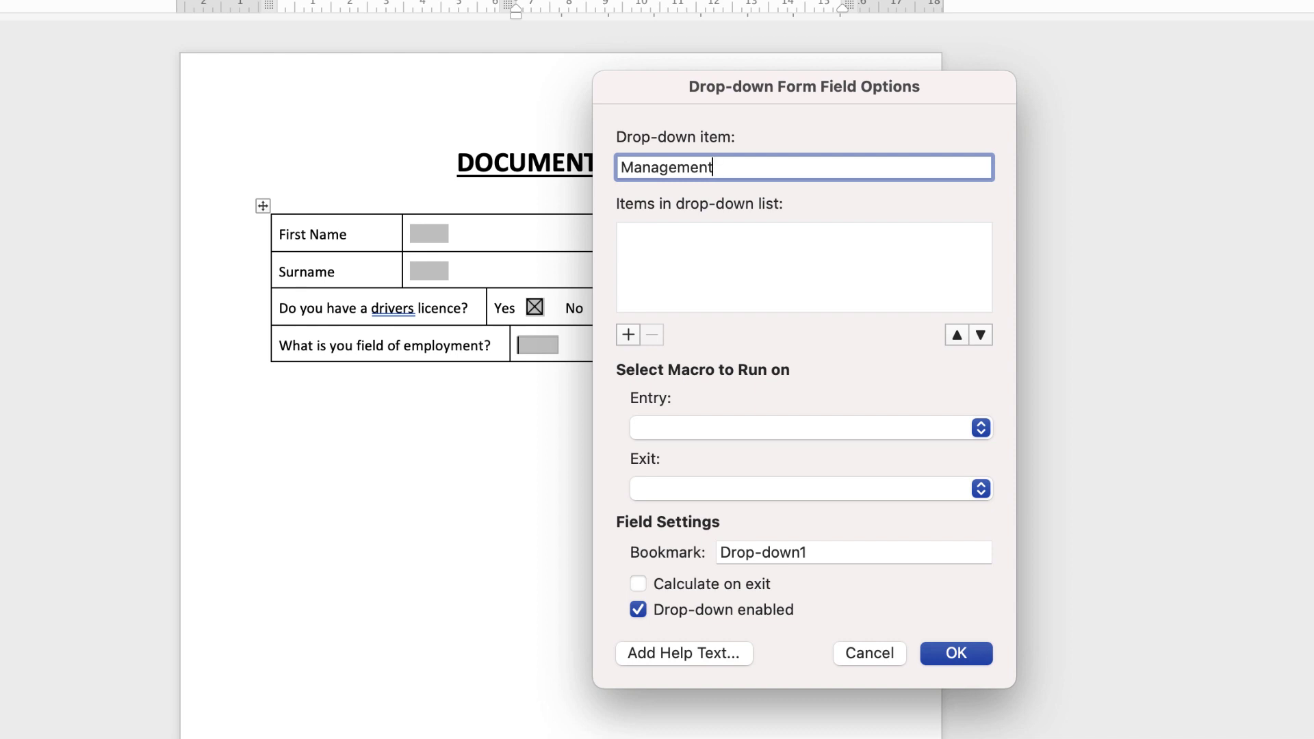
{"action": "left_click", "coordinate": [625, 333]}
{"action": "type", "text": "Huma"}
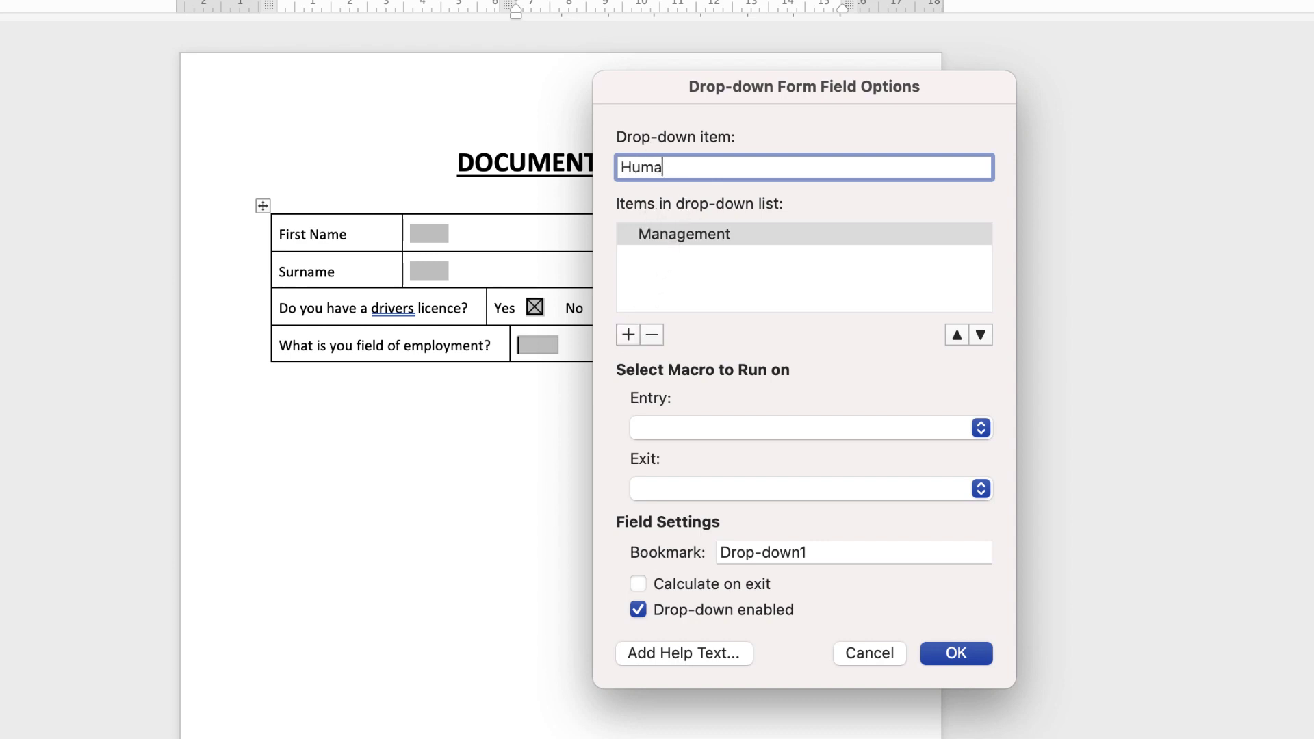
{"action": "type", "text": "n"}
{"action": "type", "text": " Resource"}
{"action": "type", "text": "s"}
{"action": "left_click", "coordinate": [627, 334]}
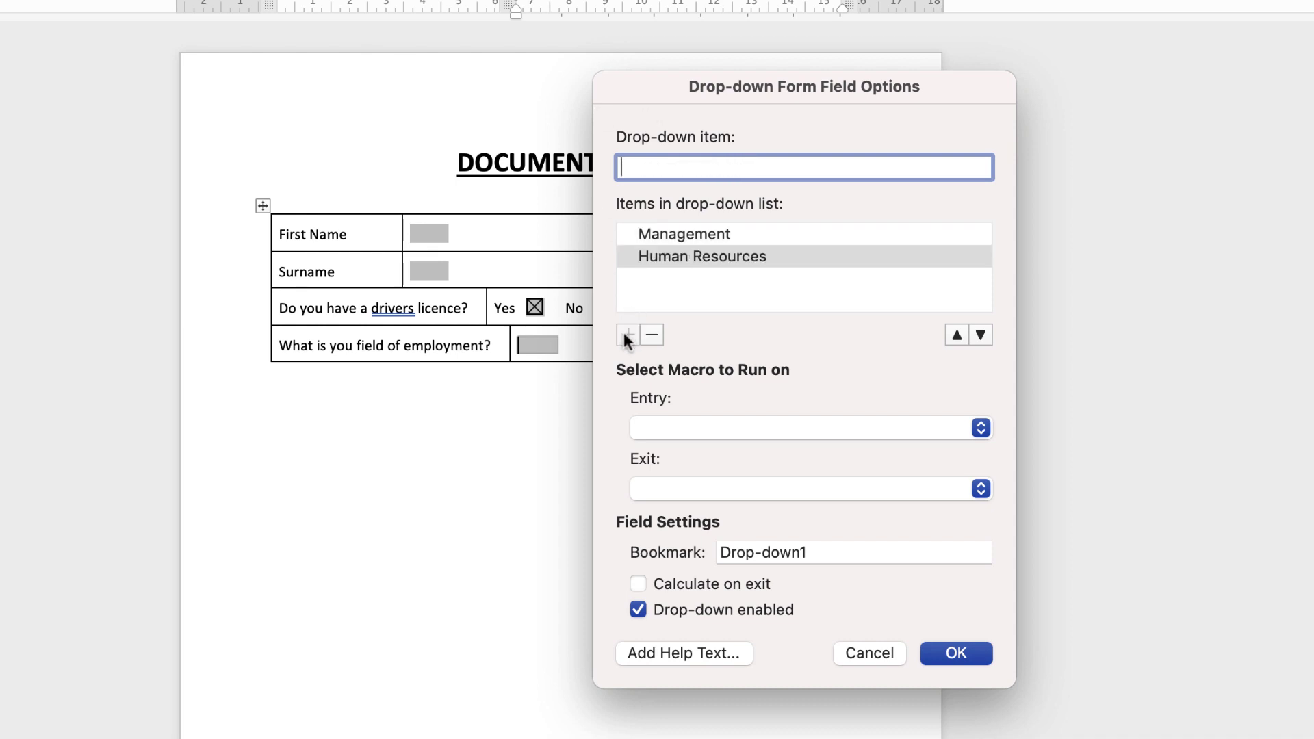
{"action": "type", "text": "IT"}
{"action": "left_click", "coordinate": [628, 335]}
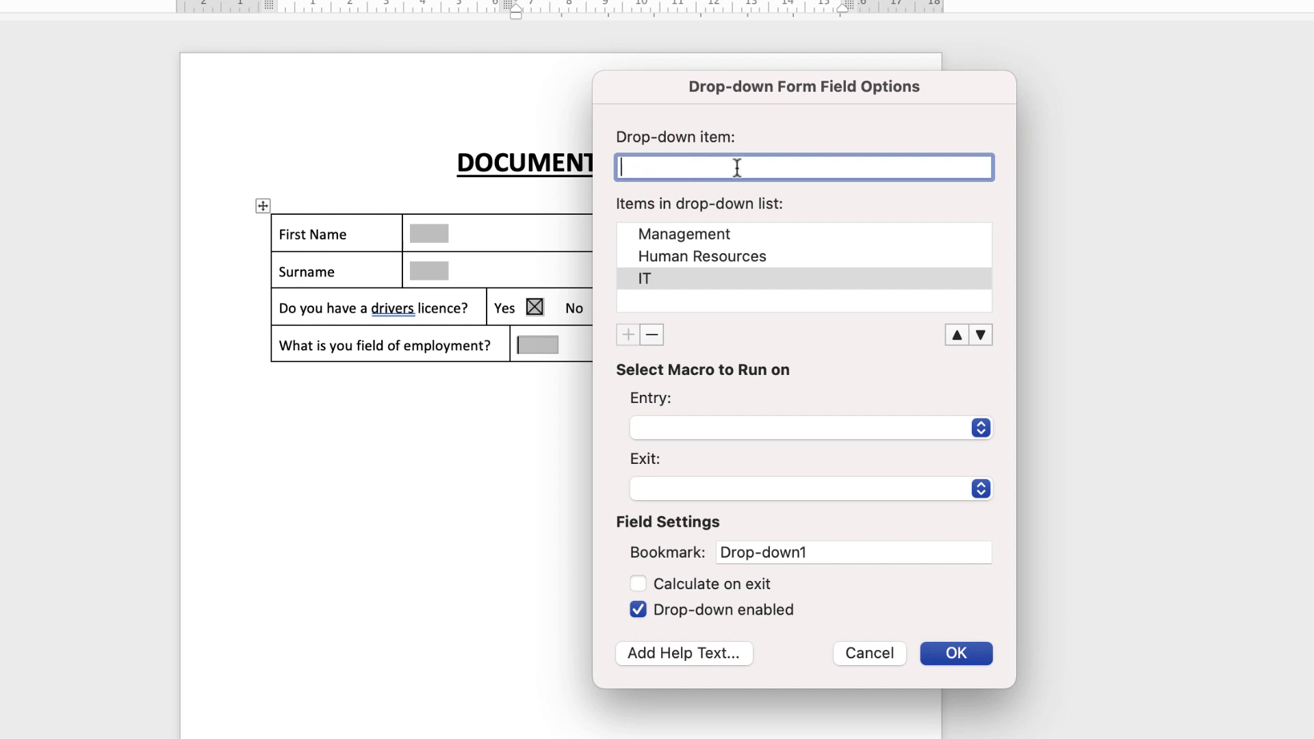
{"action": "type", "text": "Please"}
{"action": "type", "text": " Select"}
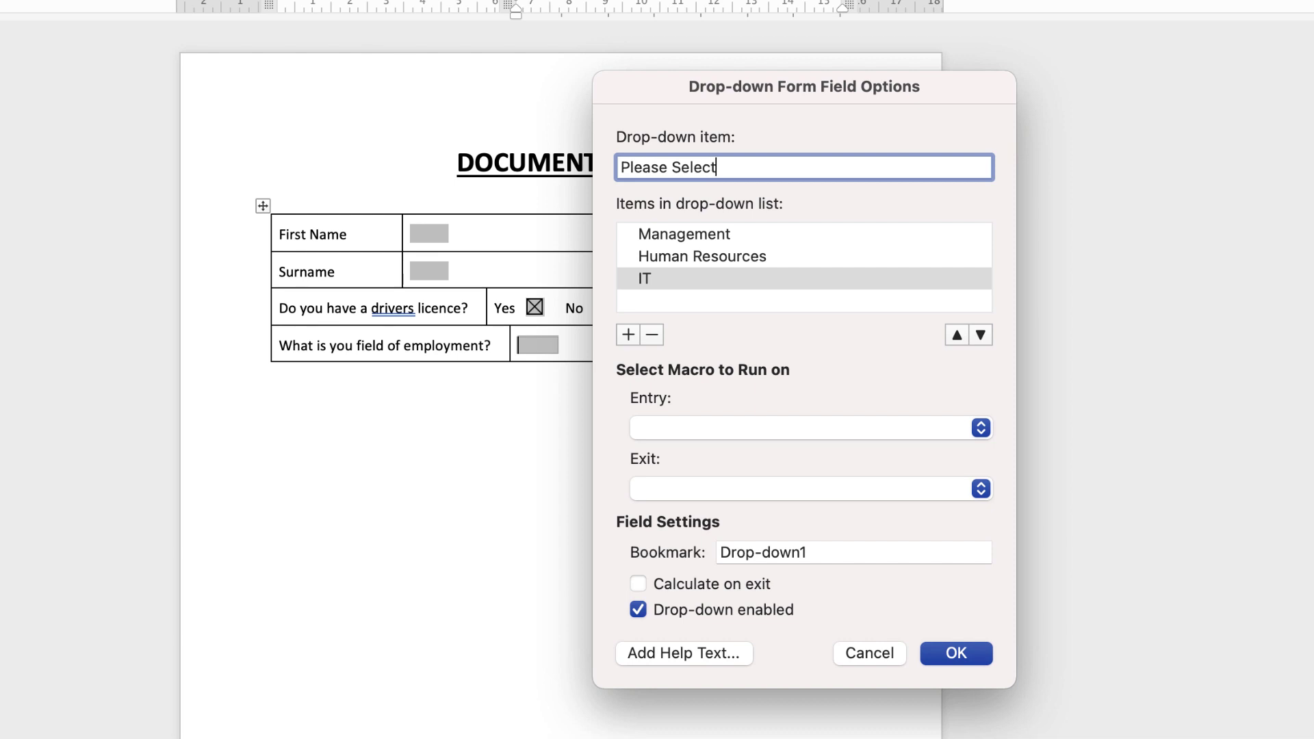
{"action": "left_click", "coordinate": [628, 334]}
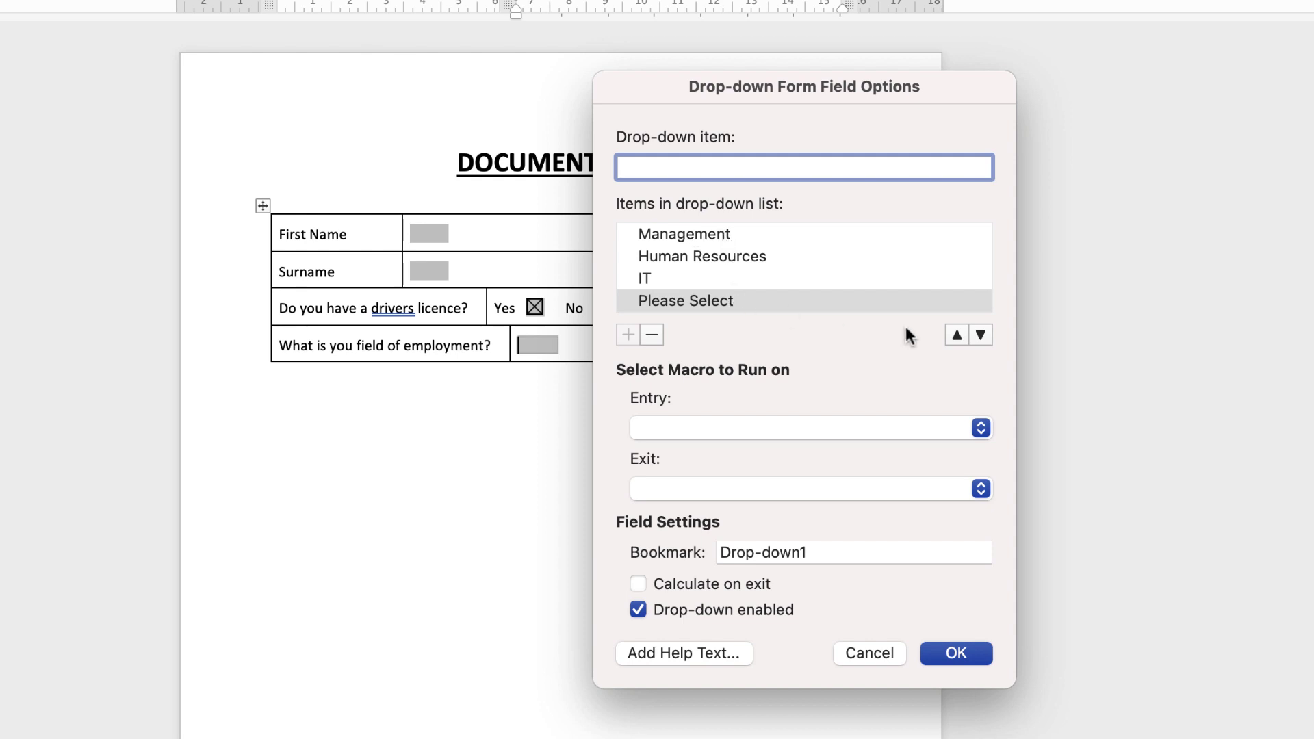
Step: Move Please Select to the top, name the bookmark Employment, and confirm
{"action": "left_click", "coordinate": [955, 335]}
{"action": "left_click", "coordinate": [957, 336]}
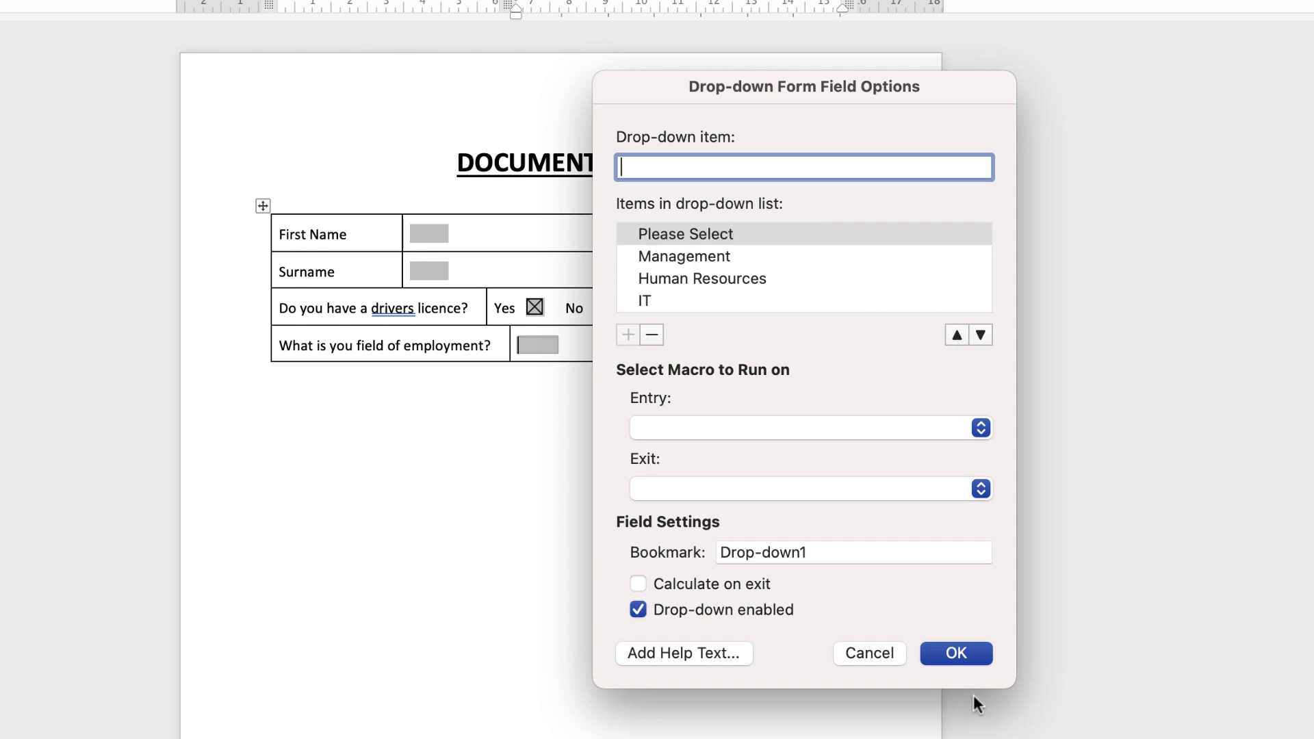
{"action": "left_click", "coordinate": [962, 653]}
{"action": "key", "text": "Return"}
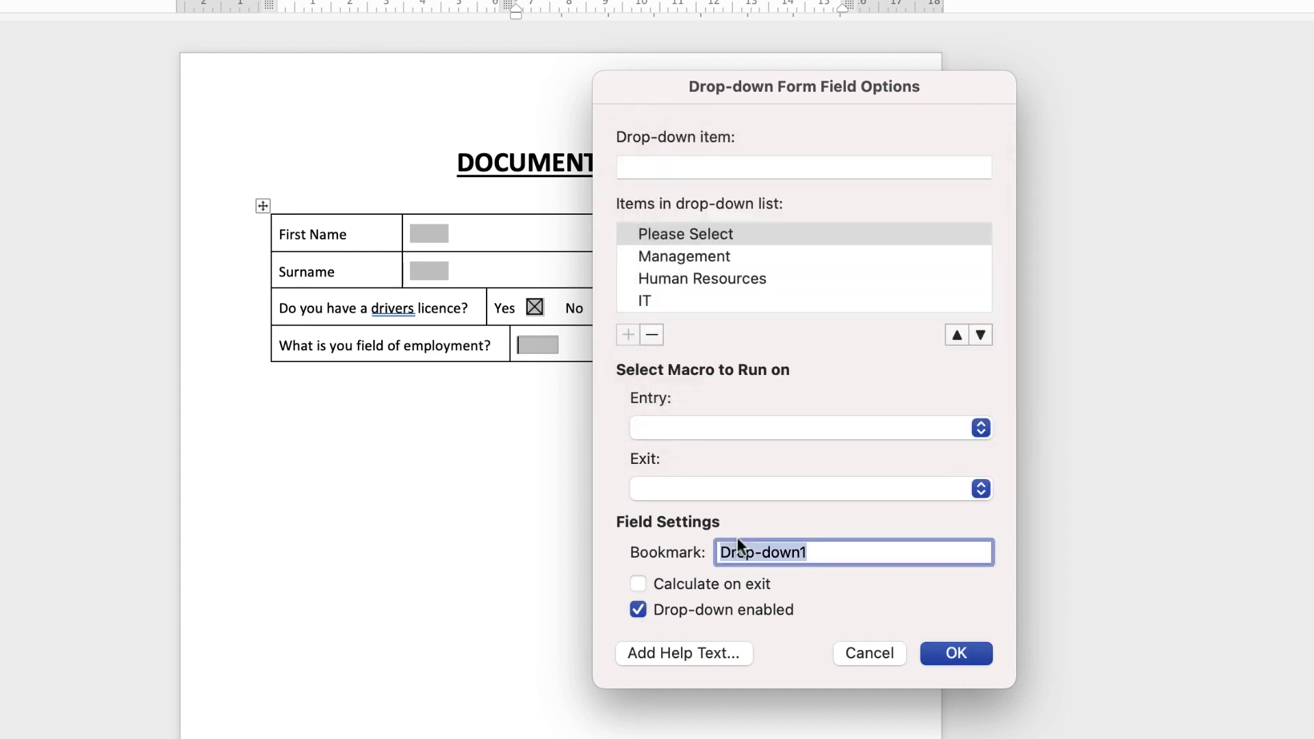
{"action": "type", "text": "Emplo"}
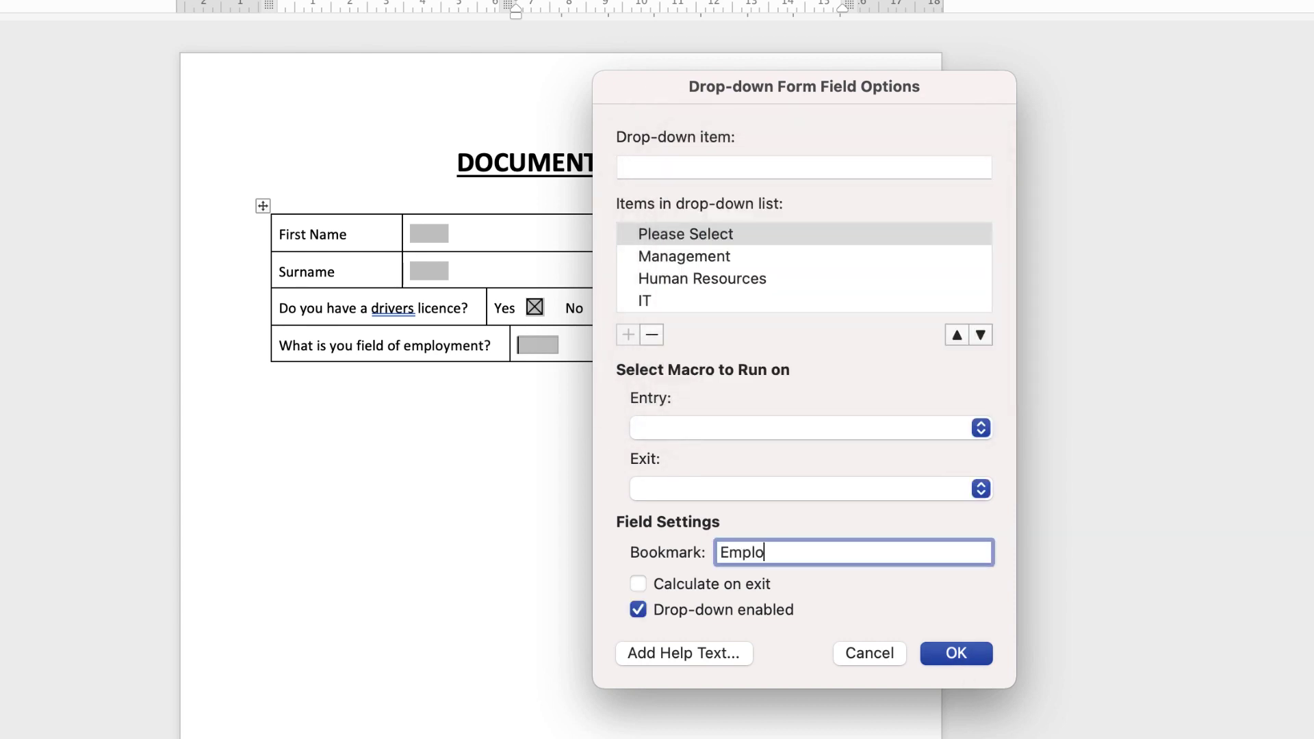
{"action": "type", "text": "yment"}
{"action": "left_click", "coordinate": [957, 653]}
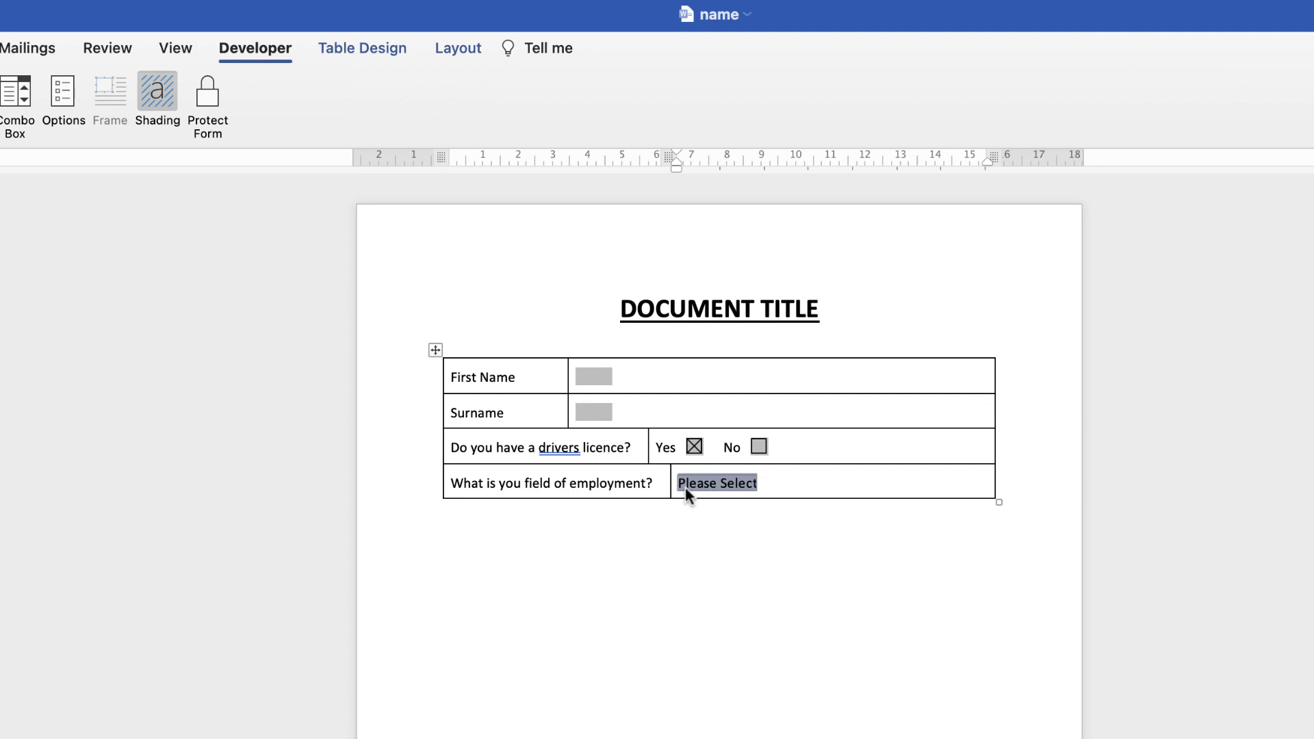
Step: Protect the form, test the drop-down with Human Resources, then reset it to Please Select
{"action": "left_click", "coordinate": [205, 99]}
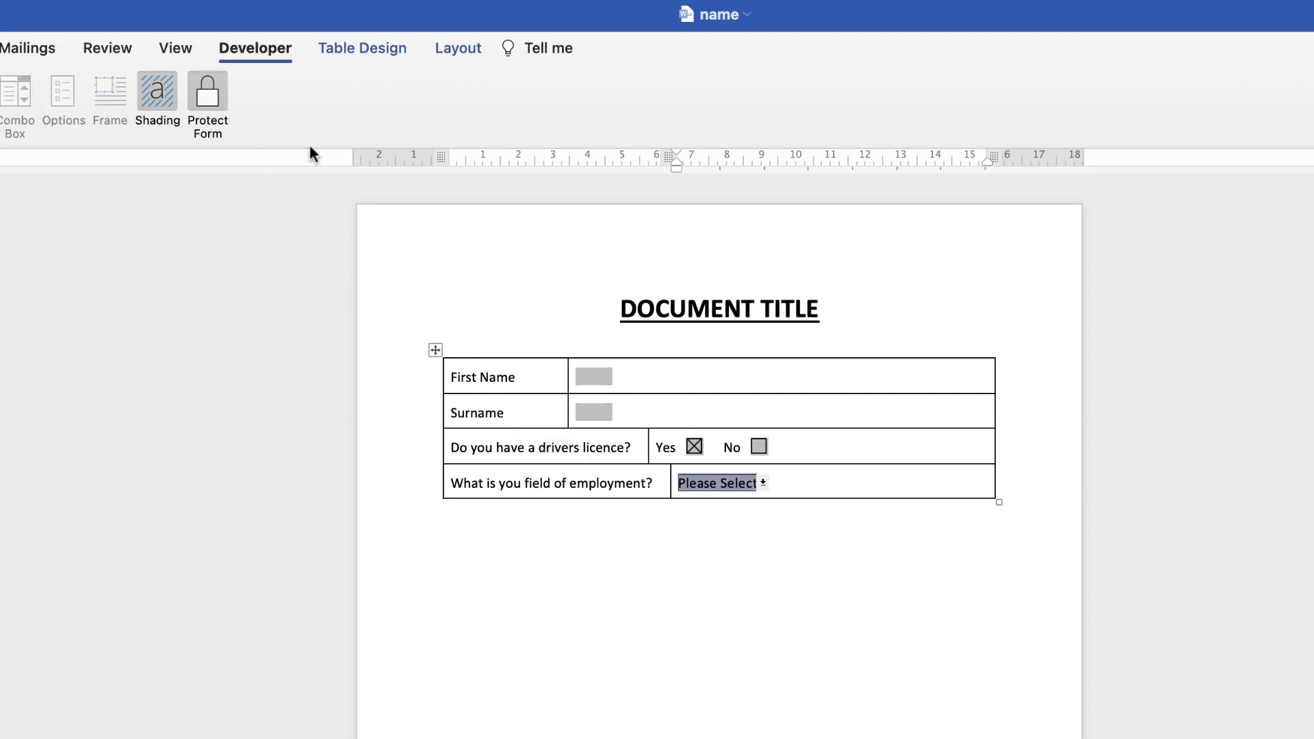
{"action": "left_click", "coordinate": [744, 479]}
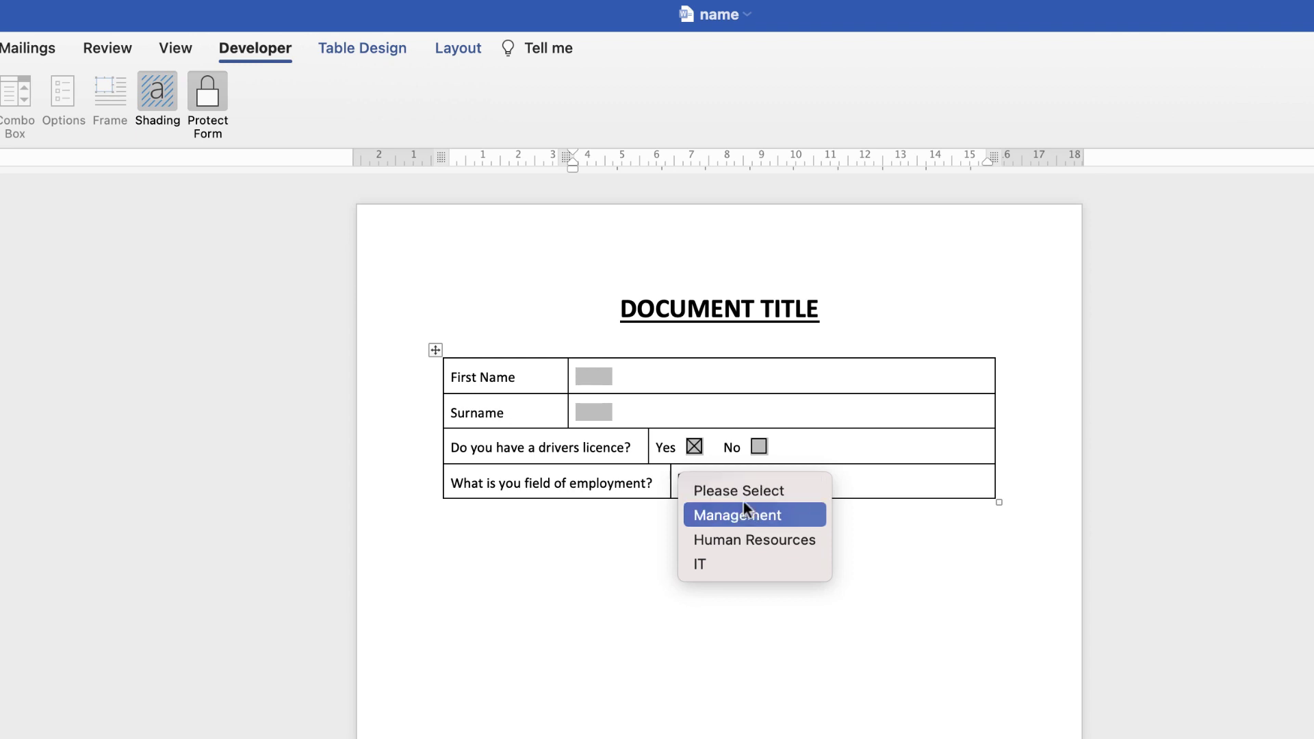
{"action": "left_click", "coordinate": [706, 541]}
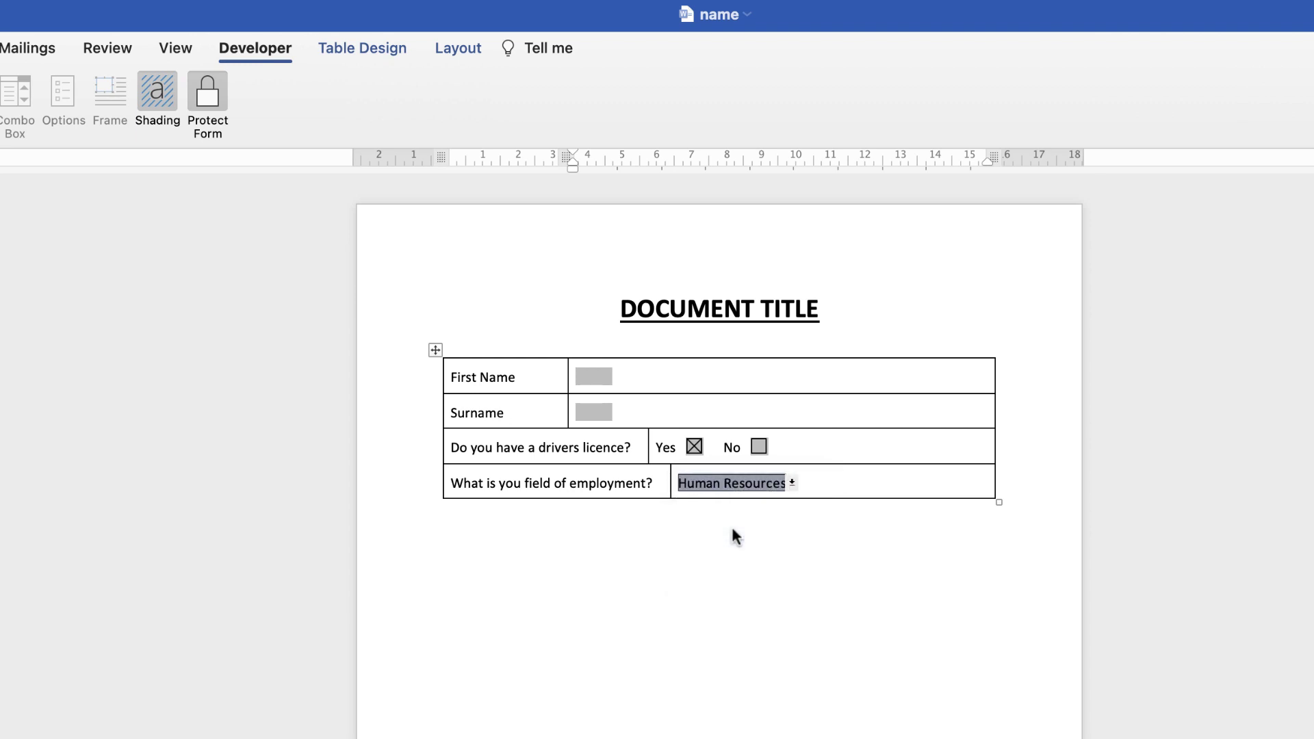
{"action": "left_click", "coordinate": [783, 484]}
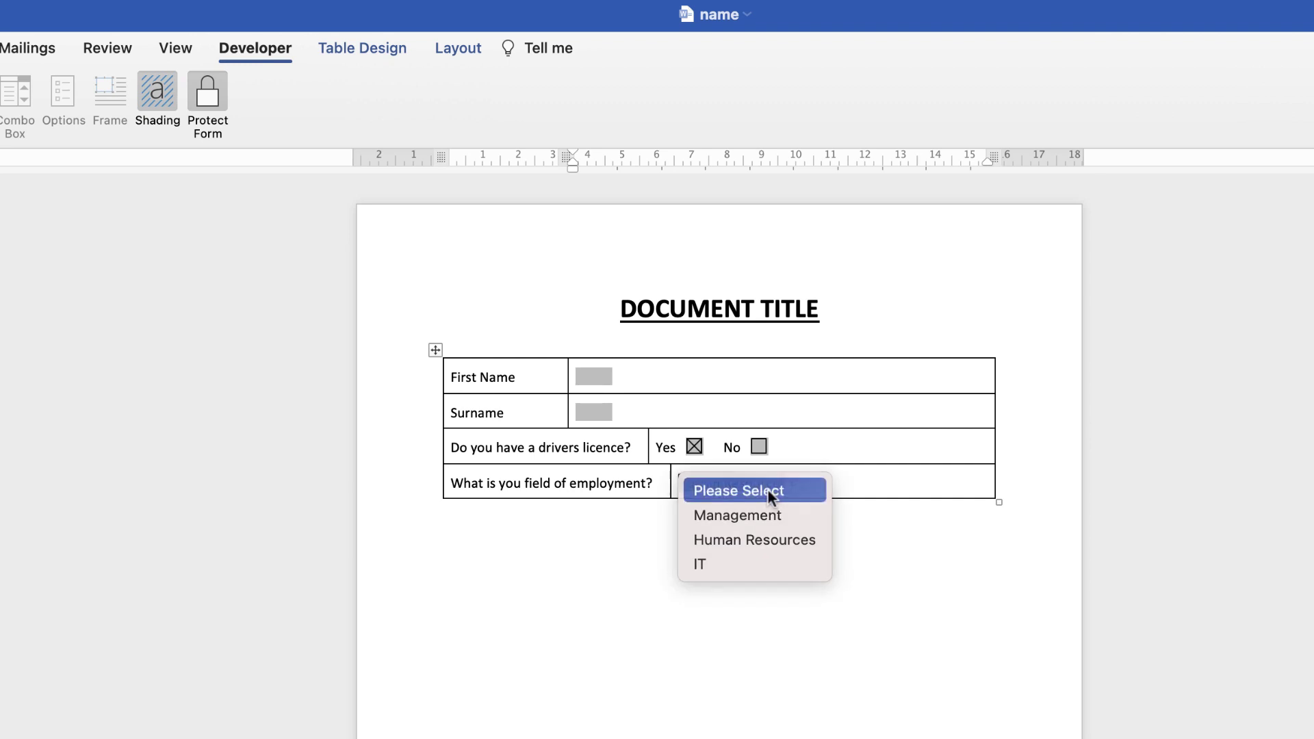
{"action": "left_click", "coordinate": [767, 490]}
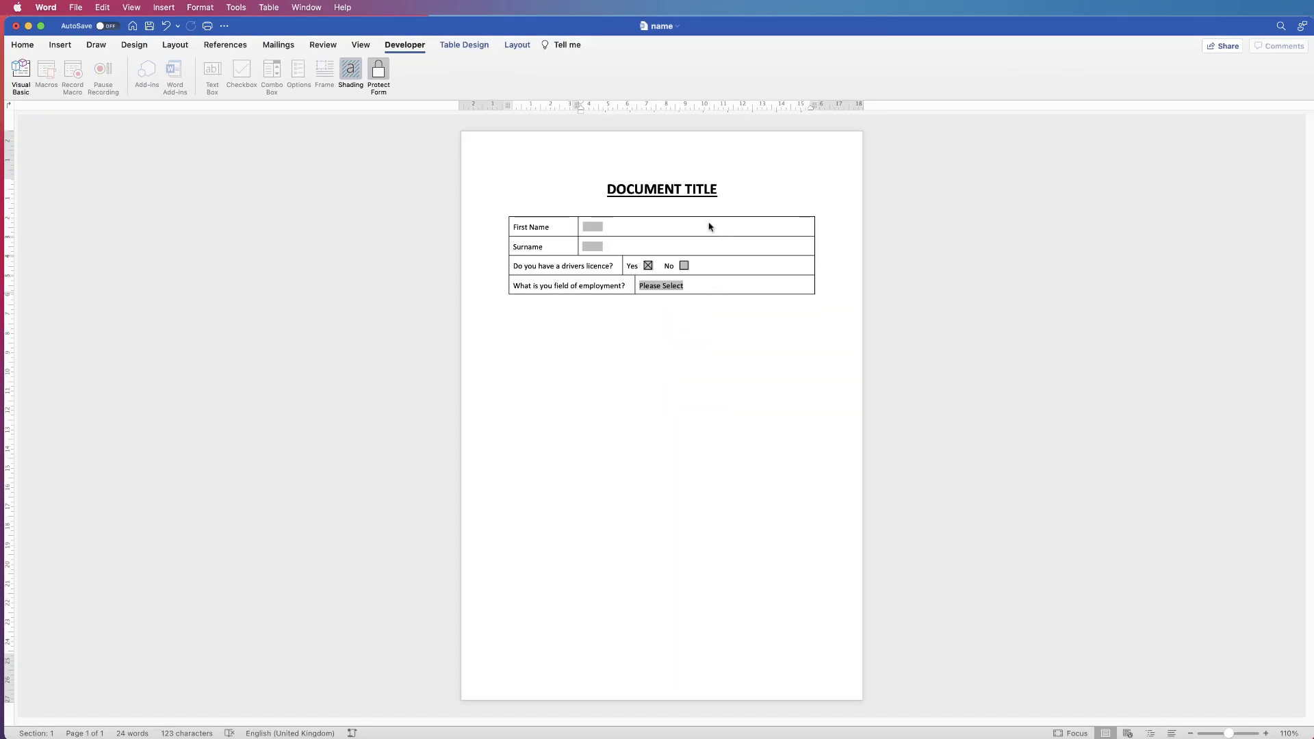
Step: Save the document as Form using Save As
{"action": "left_click", "coordinate": [76, 9]}
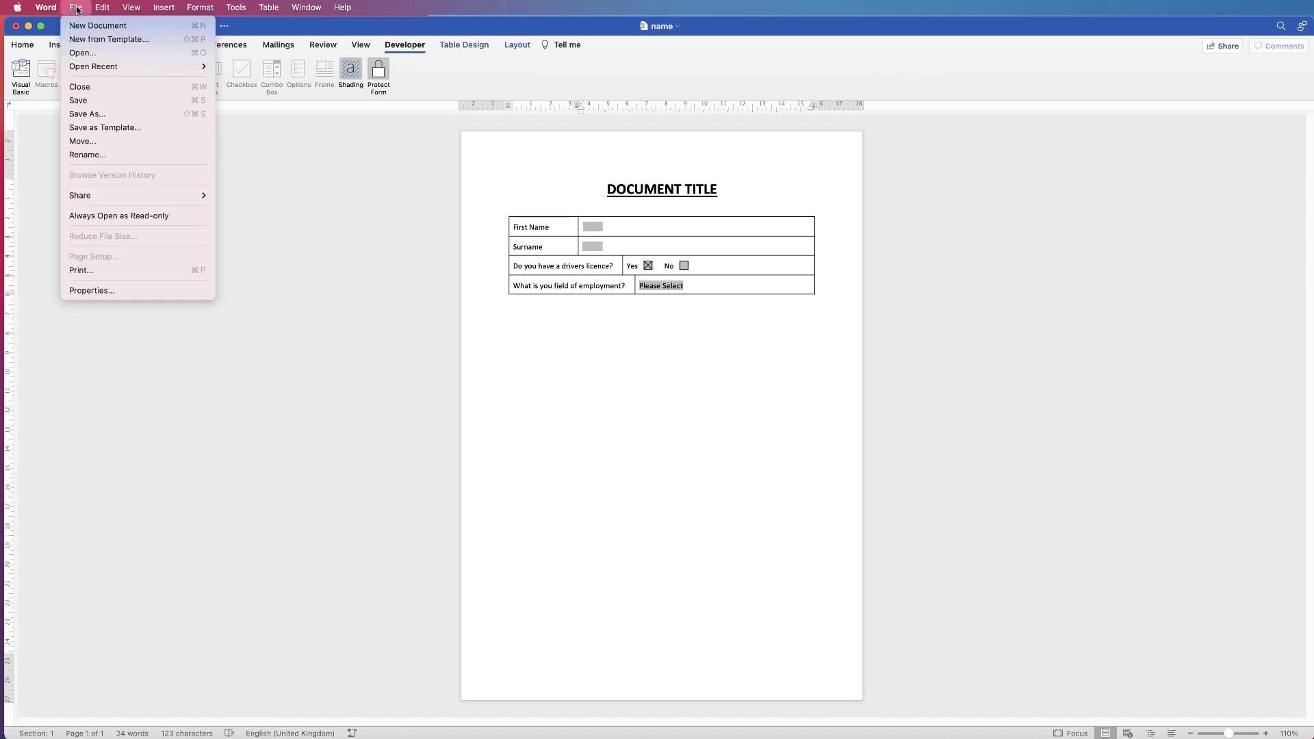
{"action": "left_click", "coordinate": [91, 115]}
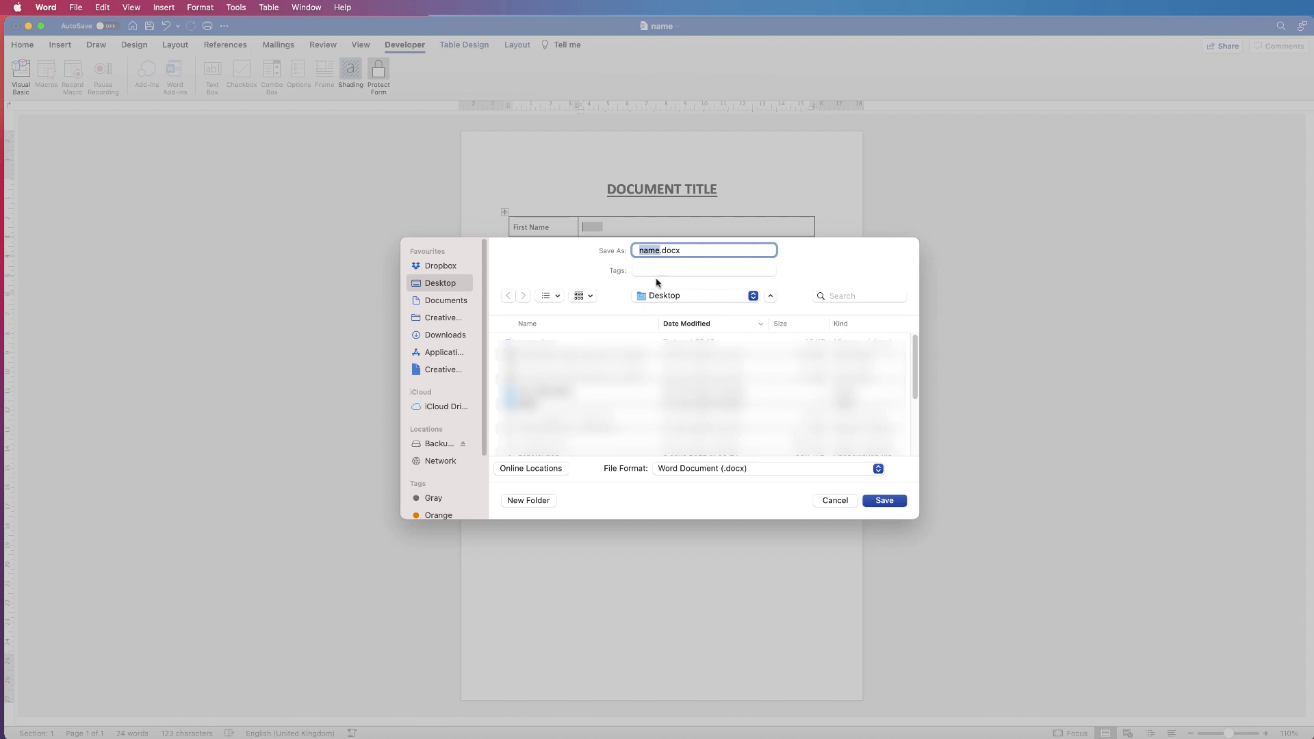
{"action": "type", "text": "Form"}
{"action": "left_click", "coordinate": [880, 502]}
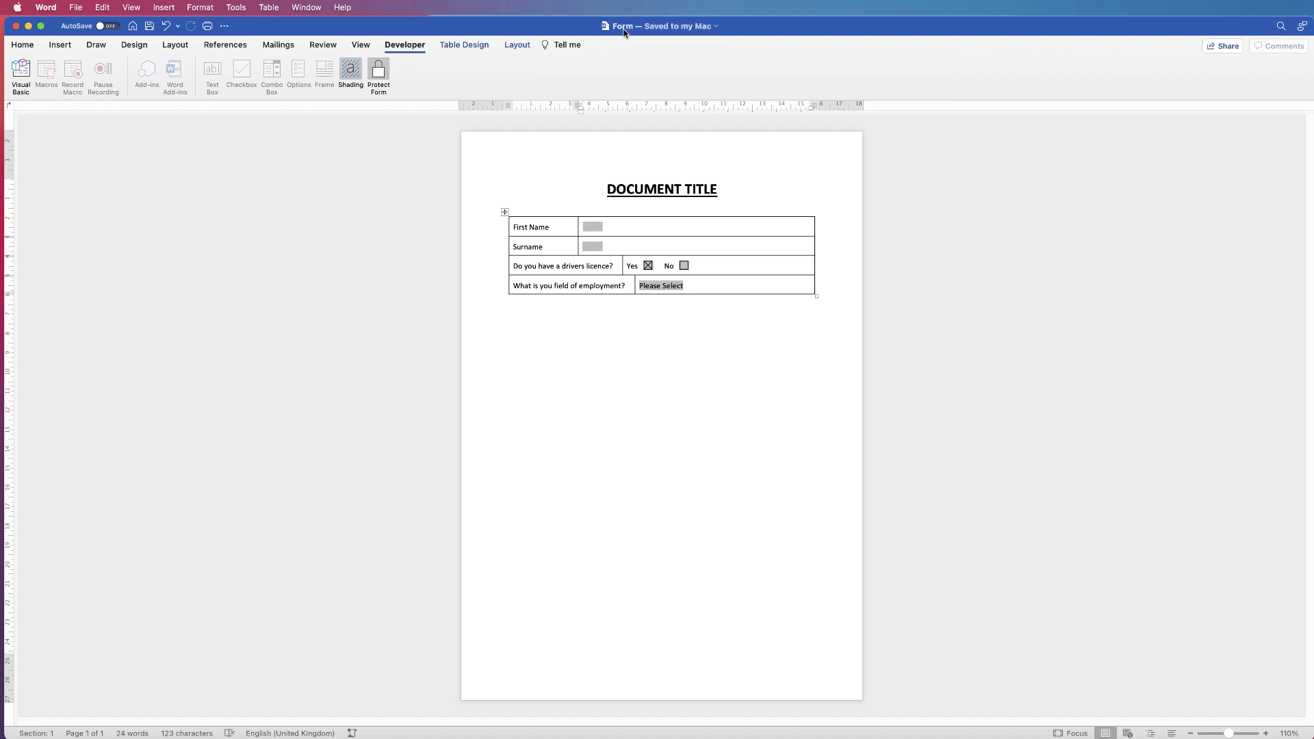
Step: Enter a sample first name and surname in the form's name fields
{"action": "double_click", "coordinate": [592, 227]}
{"action": "type", "text": "Lisa"}
{"action": "key", "text": "Tab"}
{"action": "type", "text": "Doe"}
Step: Tick No for the licence question and choose Management for employment
{"action": "left_click", "coordinate": [649, 266]}
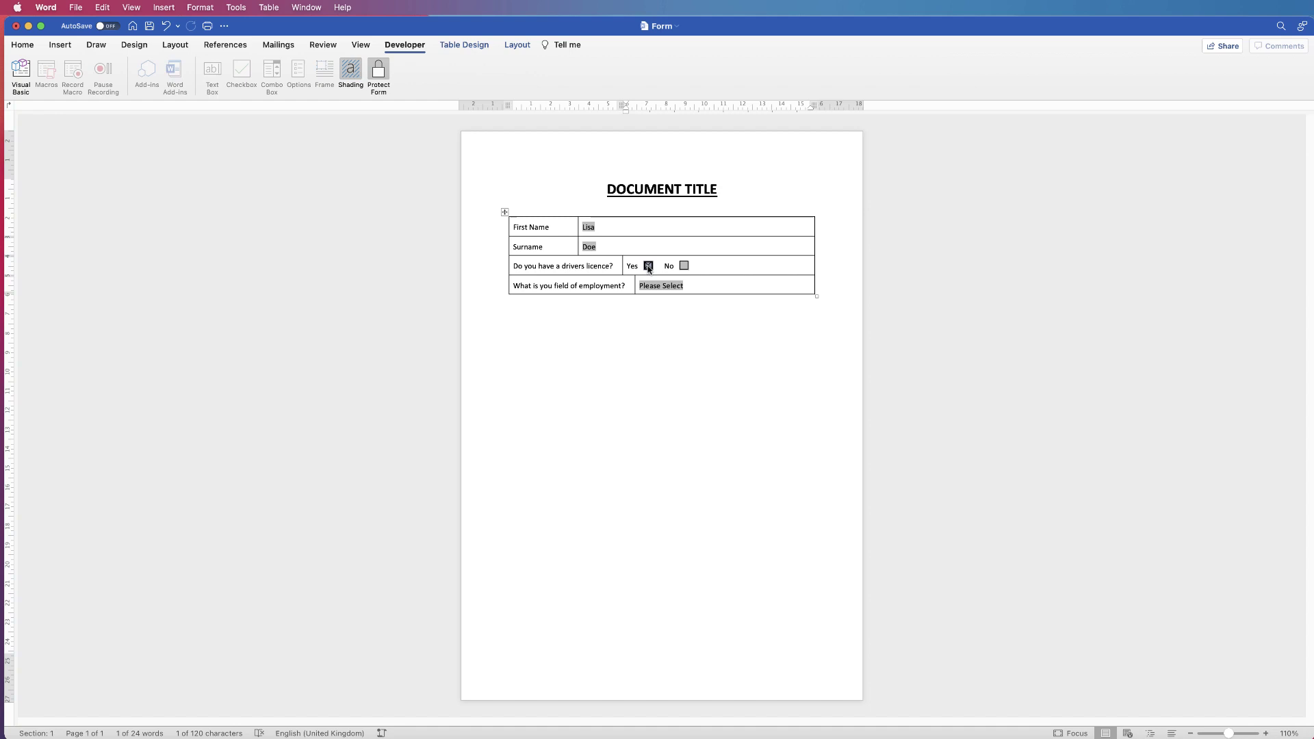
{"action": "left_click", "coordinate": [684, 267]}
{"action": "left_click", "coordinate": [684, 267]}
{"action": "left_click", "coordinate": [684, 266]}
{"action": "left_click", "coordinate": [686, 287]}
{"action": "left_click", "coordinate": [687, 287]}
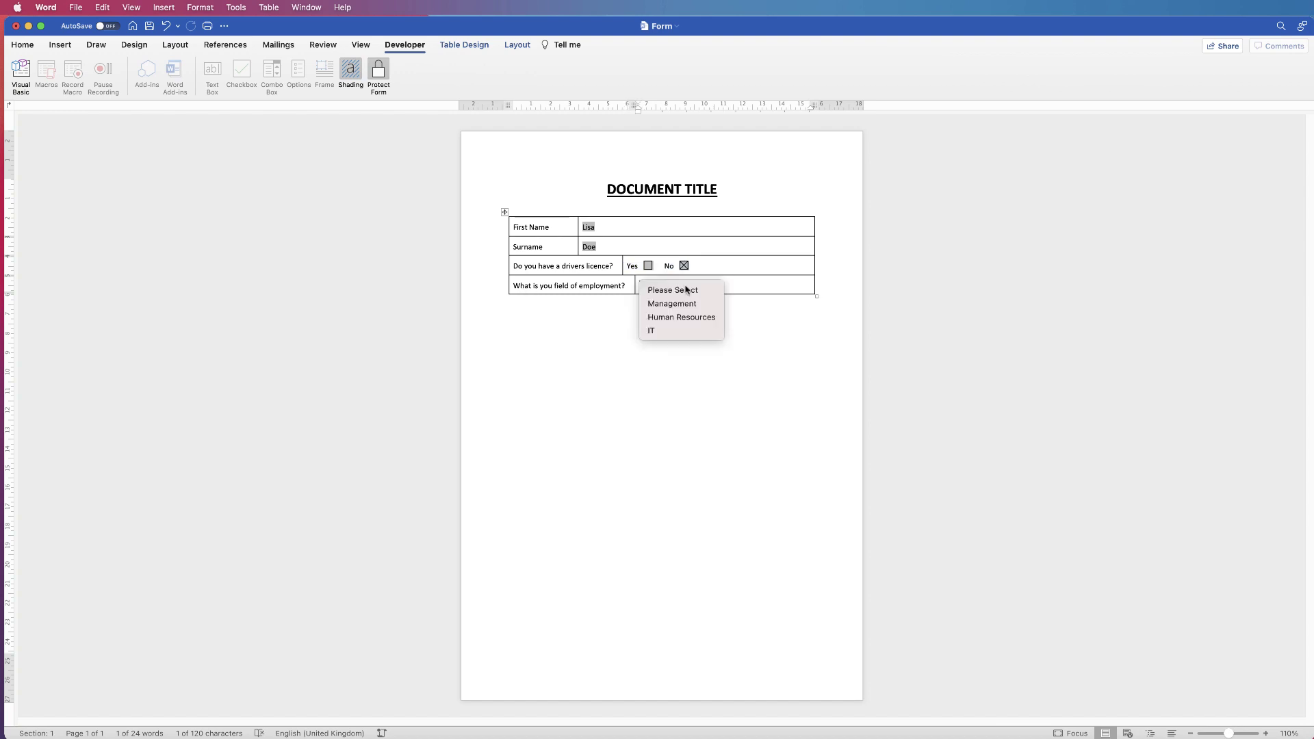
{"action": "left_click", "coordinate": [677, 304]}
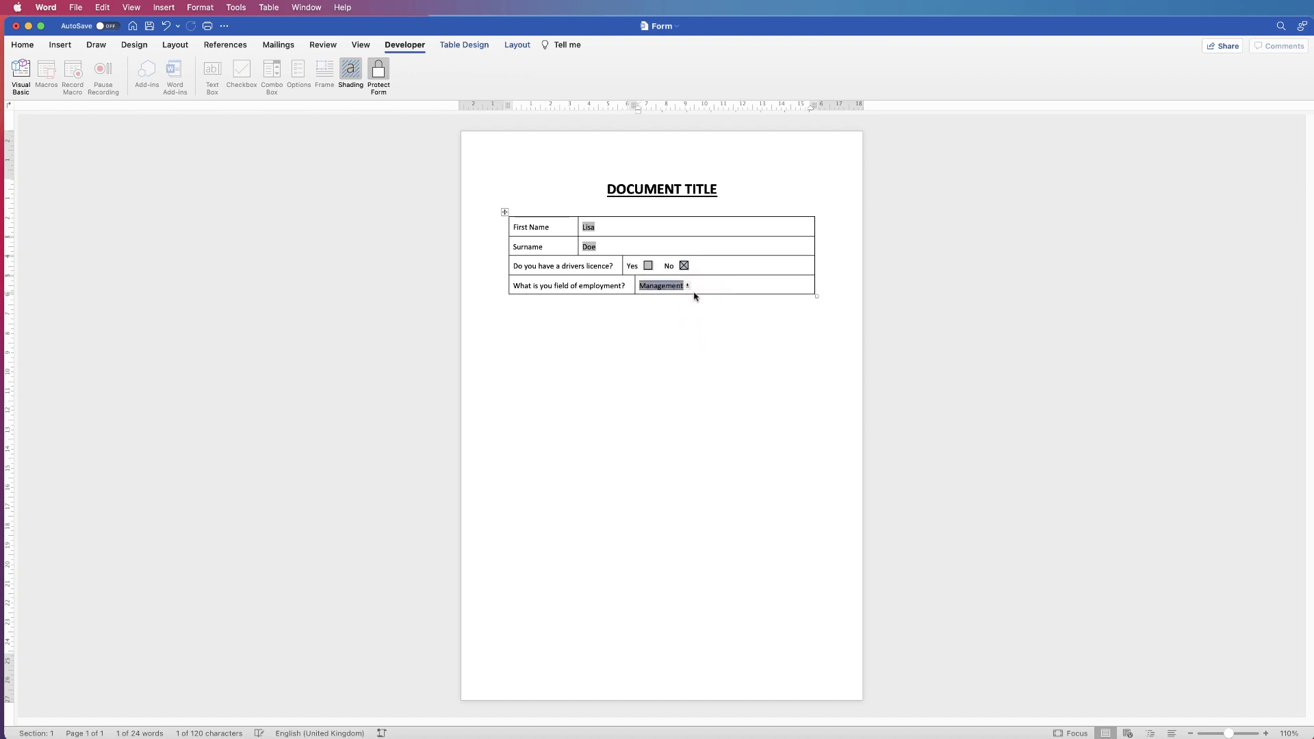
{"action": "left_click", "coordinate": [691, 318]}
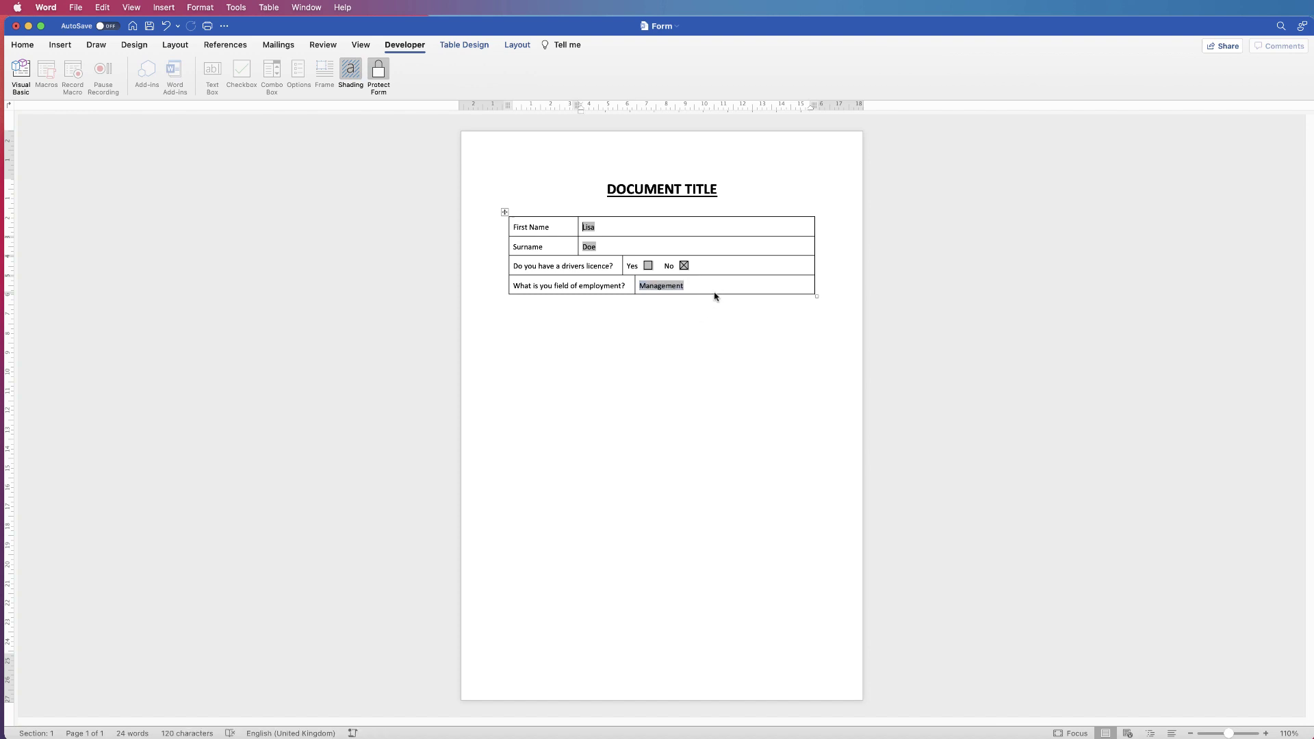